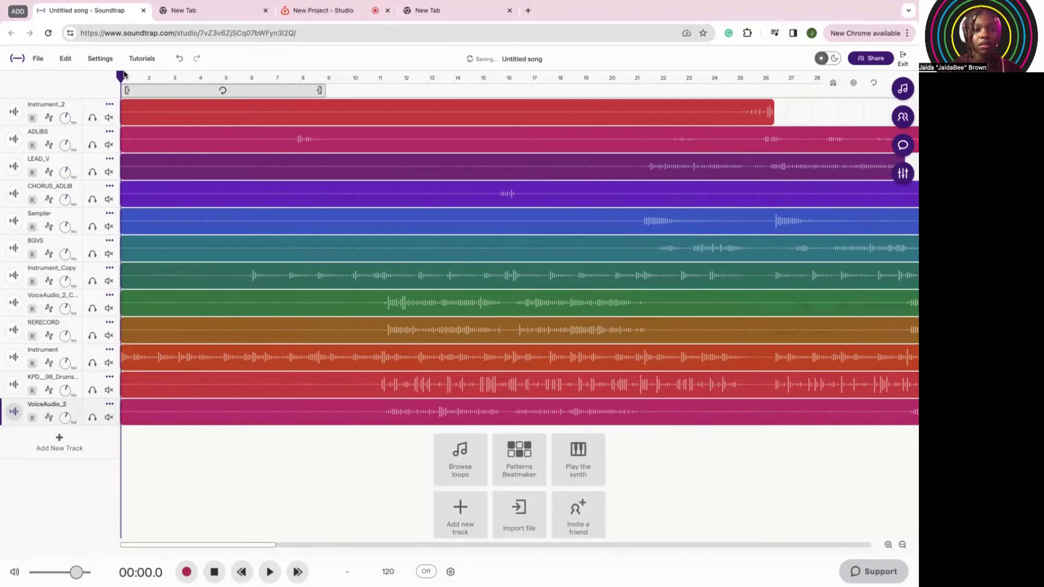
pyautogui.press('space')
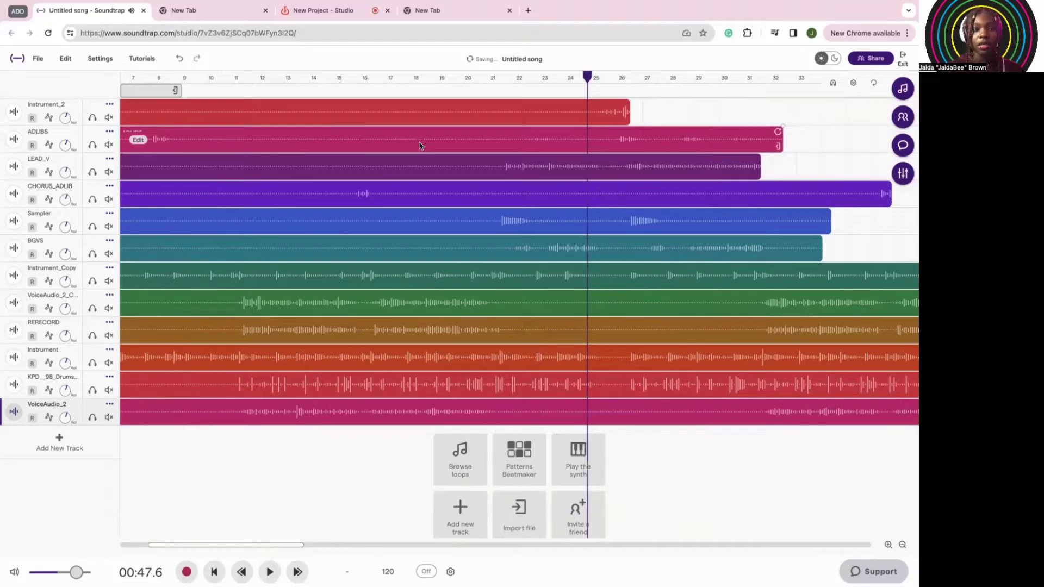
pyautogui.hscroll(-5, 420, 146)
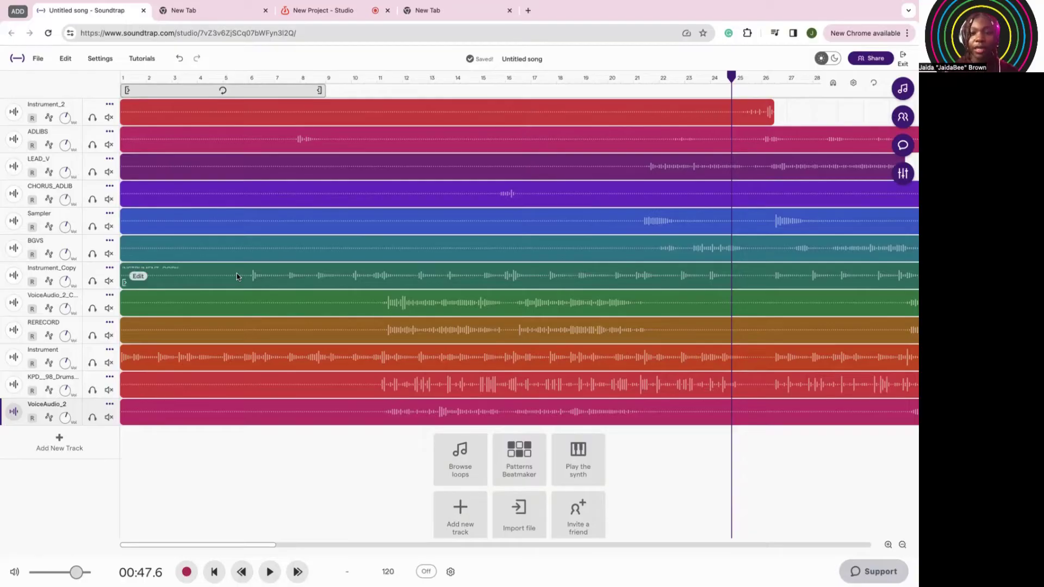
# - Move Instrument_2 below BGVS and Instrument below the drums, then play back the new order
pyautogui.rightClick(140, 104)
pyautogui.click(90, 106)
pyautogui.moveTo(70, 107); pyautogui.dragTo(54, 266)
pyautogui.click(49, 280)
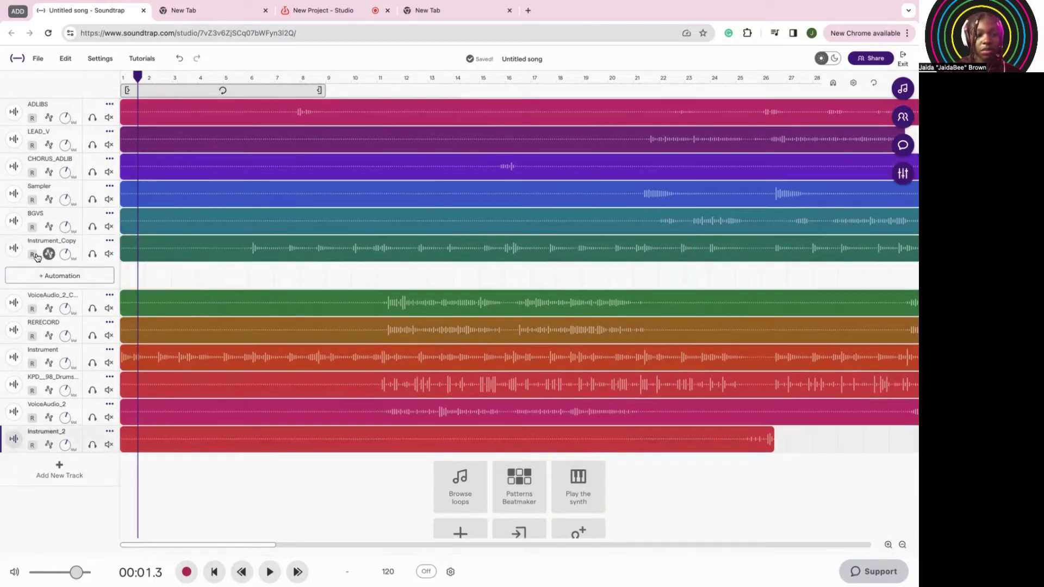
pyautogui.moveTo(40, 306); pyautogui.dragTo(69, 335)
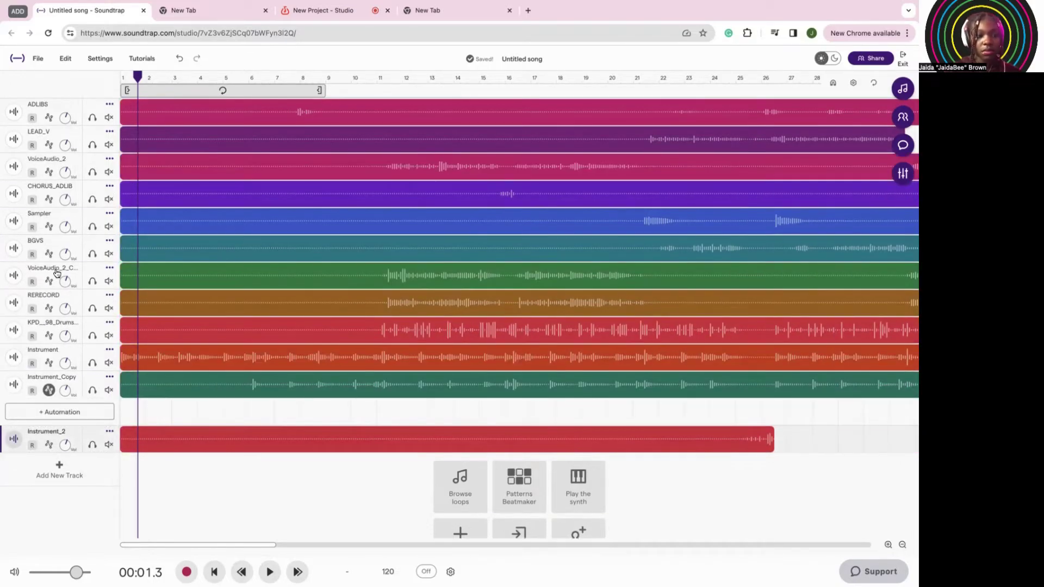
pyautogui.click(49, 390)
pyautogui.press('space')
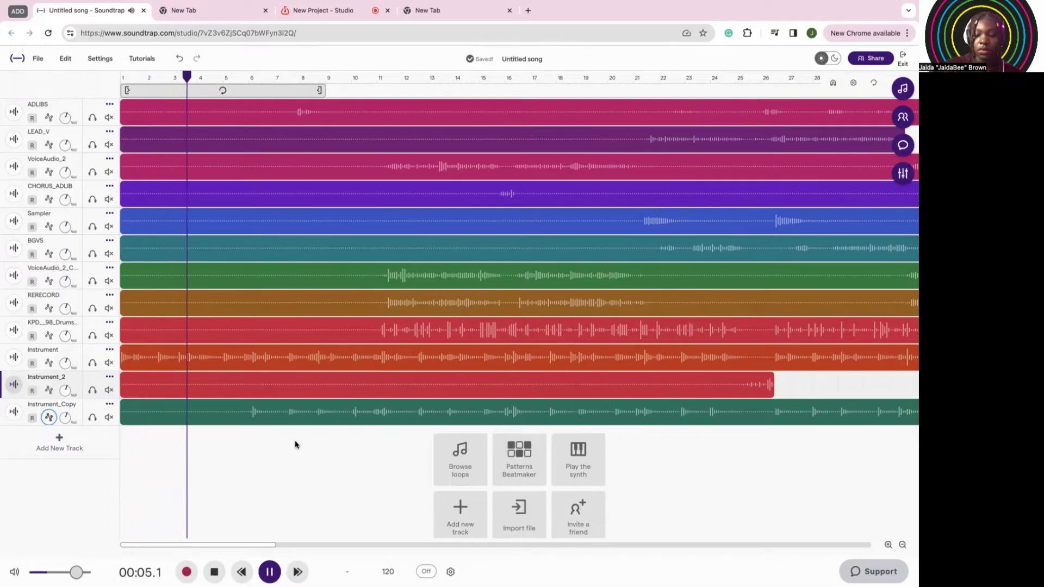
pyautogui.click(110, 295)
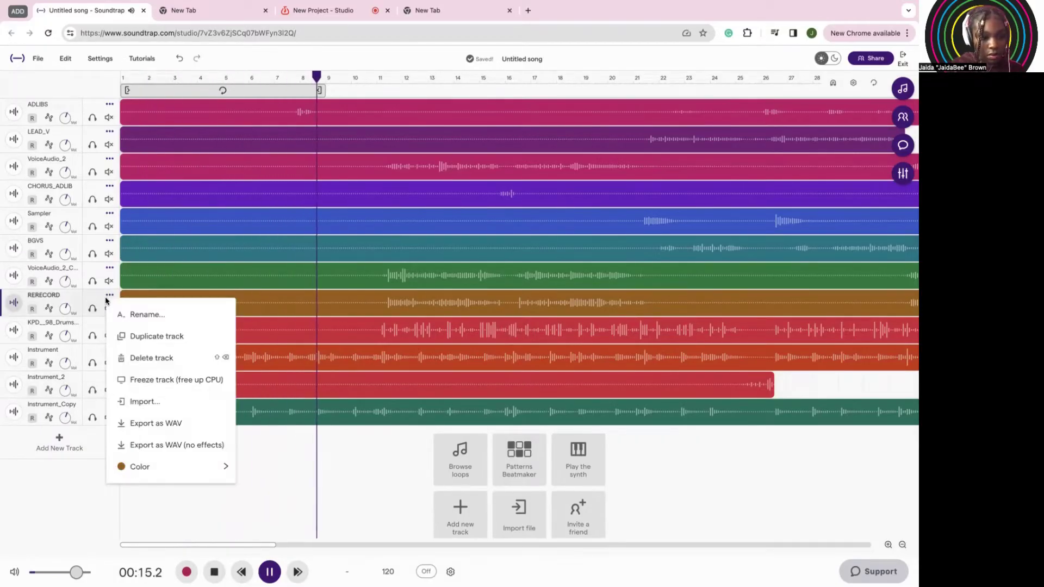
pyautogui.press('space')
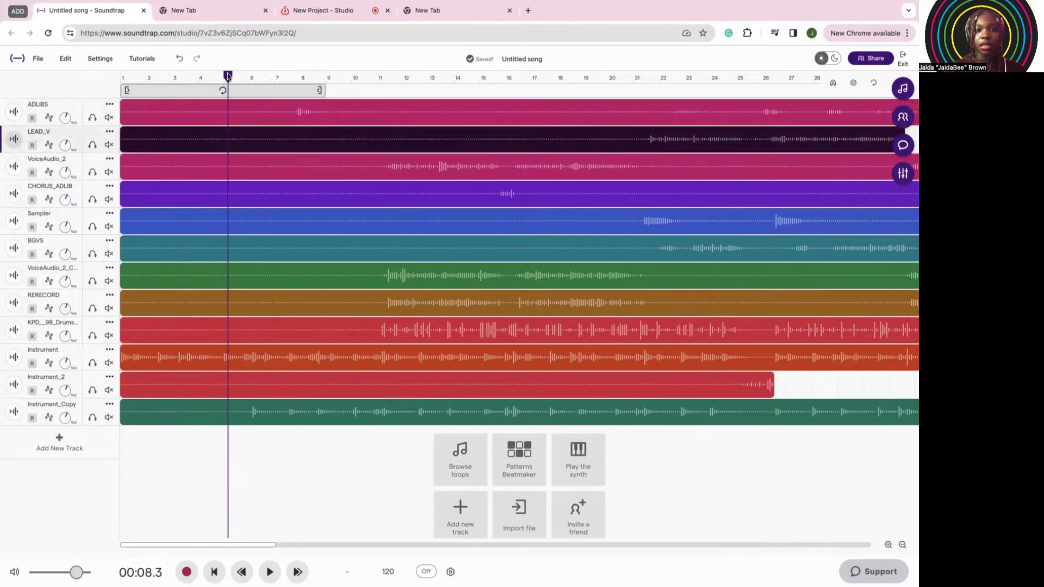
# - Trim the silent starts so ADLIBS begins near bar 7 and LEAD_V and VoiceAudio_2 near bar 11
pyautogui.moveTo(227, 77); pyautogui.dragTo(283, 82)
pyautogui.moveTo(155, 193)
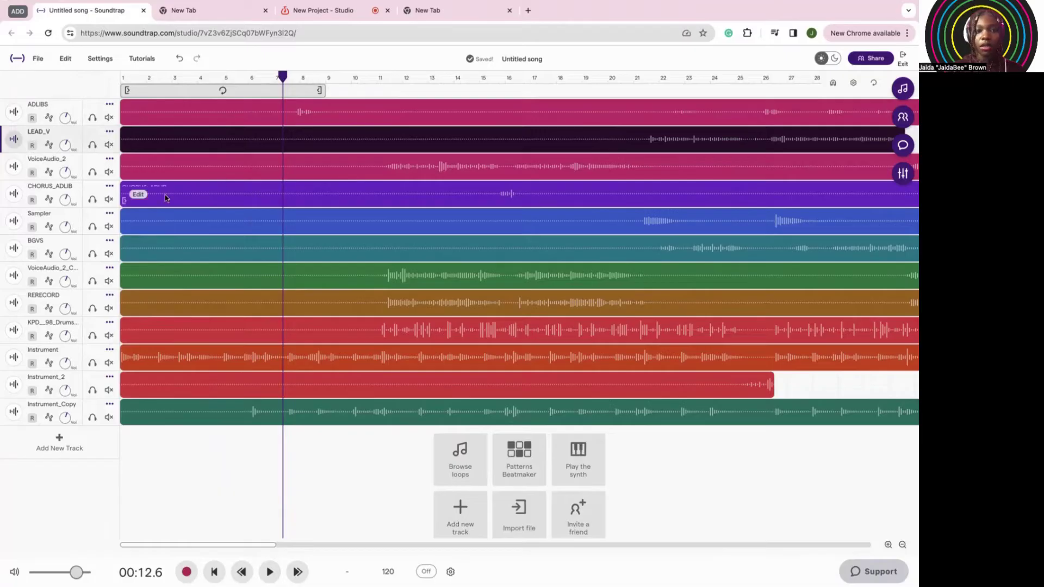
pyautogui.moveTo(163, 220)
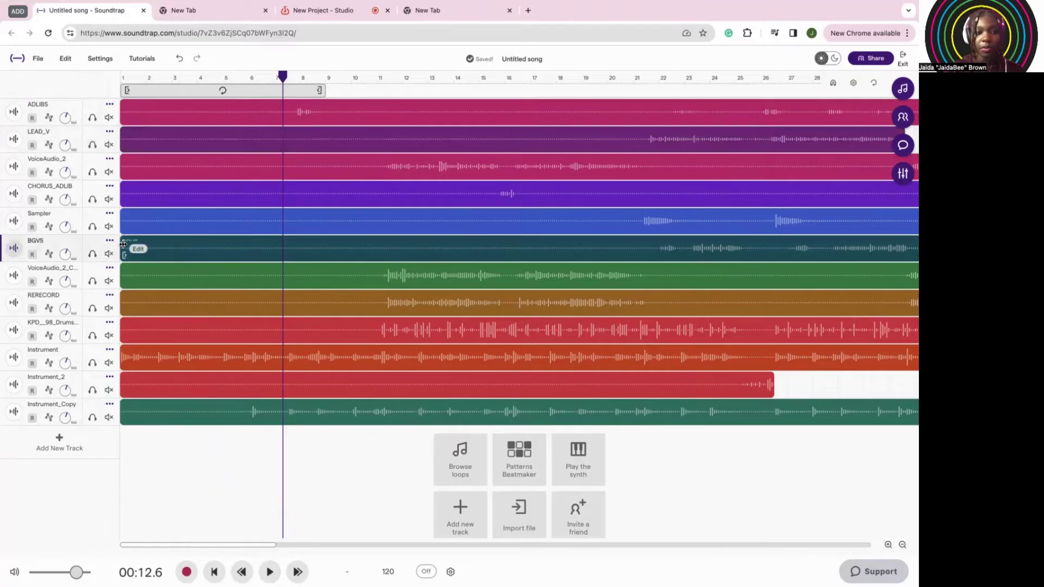
pyautogui.moveTo(125, 244)
pyautogui.mouseDown()
pyautogui.moveTo(185, 246)
pyautogui.moveTo(122, 245)
pyautogui.mouseUp()
pyautogui.moveTo(174, 141); pyautogui.dragTo(318, 174)
pyautogui.click(261, 135)
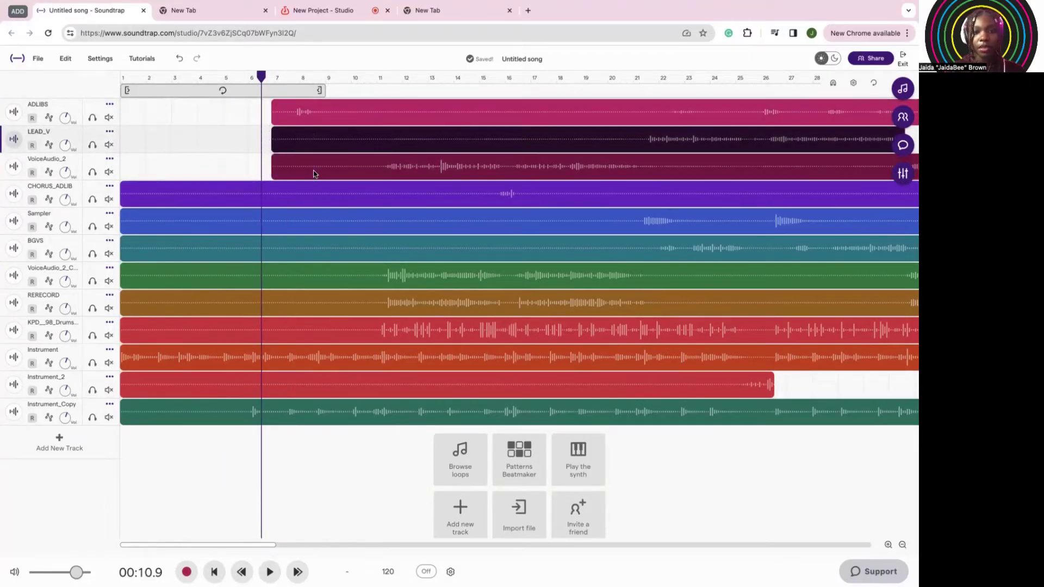
pyautogui.moveTo(277, 139); pyautogui.dragTo(382, 140)
pyautogui.click(354, 139)
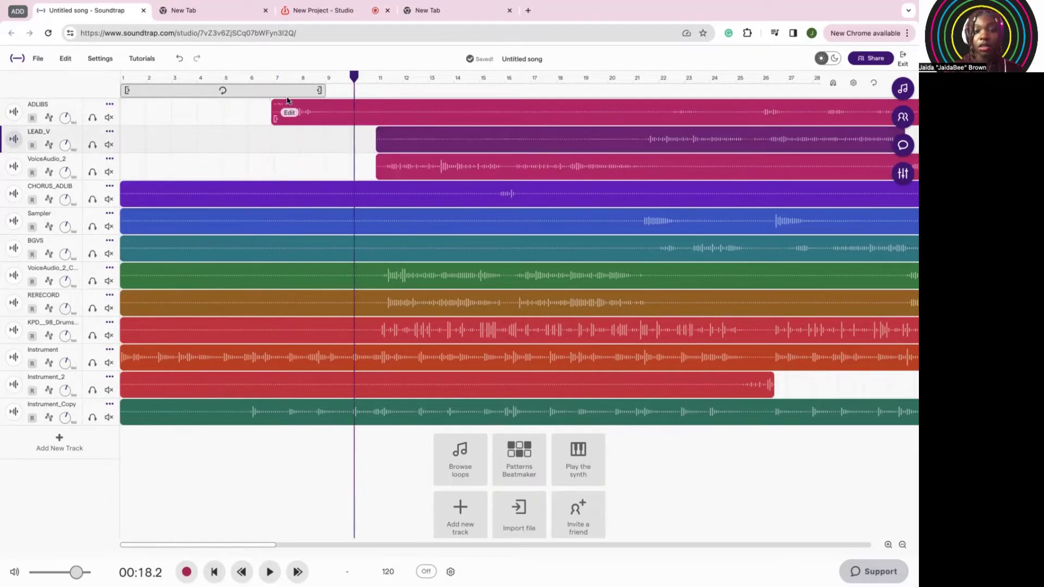
# - With the playhead near bar 6.5, select the CHORUS_ADLIB, RERECORD, Sampler, BGVS and second VoiceAudio regions
pyautogui.moveTo(352, 77); pyautogui.dragTo(262, 76)
pyautogui.click(212, 189)
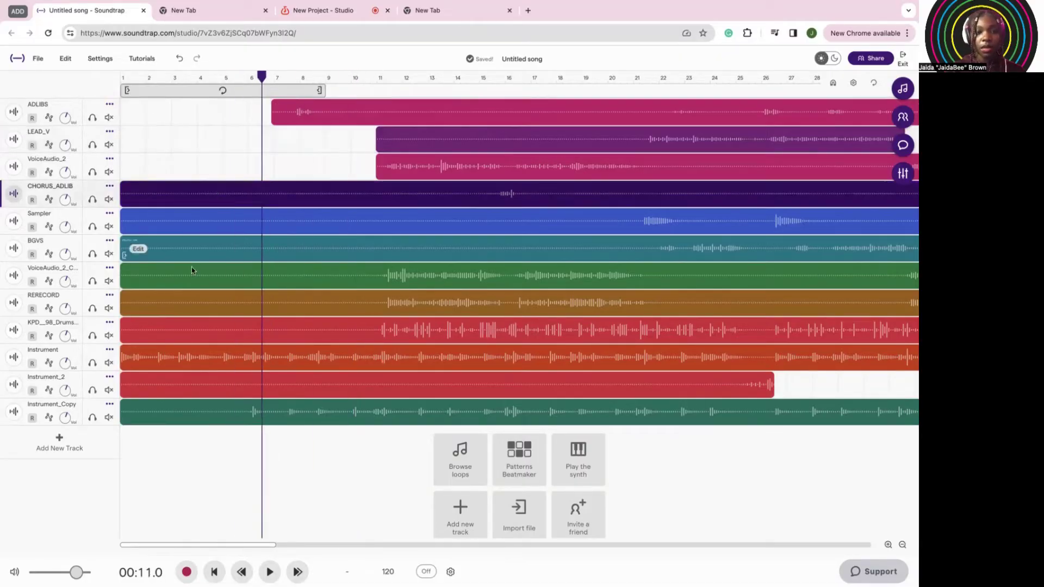
pyautogui.keyDown('shift'); pyautogui.click(207, 296); pyautogui.keyUp('shift')
pyautogui.keyDown('shift'); pyautogui.click(238, 221); pyautogui.keyUp('shift')
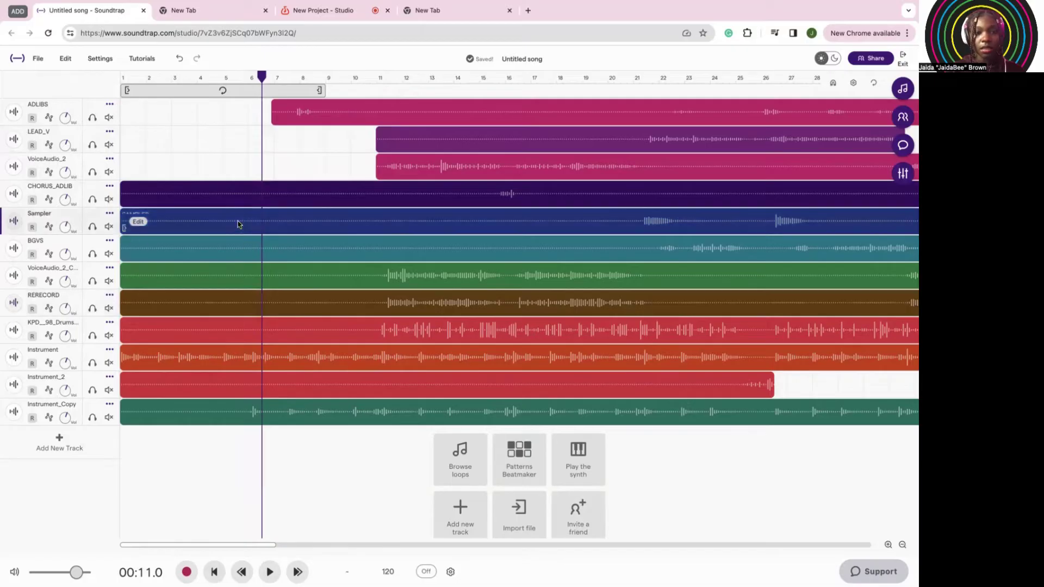
pyautogui.keyDown('shift'); pyautogui.click(235, 249); pyautogui.keyUp('shift')
pyautogui.keyDown('shift'); pyautogui.click(231, 280); pyautogui.keyUp('shift')
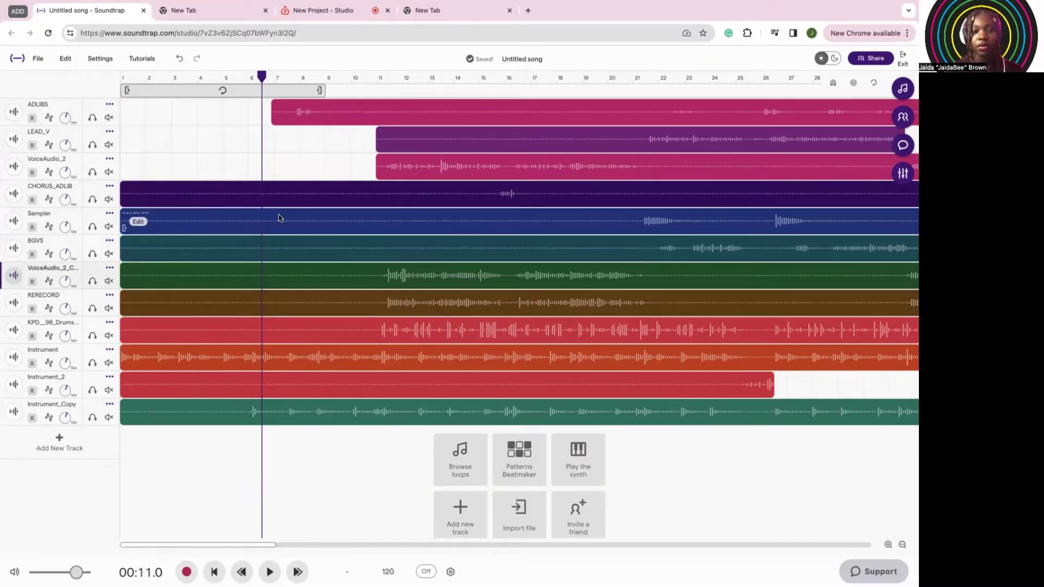
# - Split the selected regions at the playhead and delete their empty left pieces
pyautogui.rightClick(280, 228)
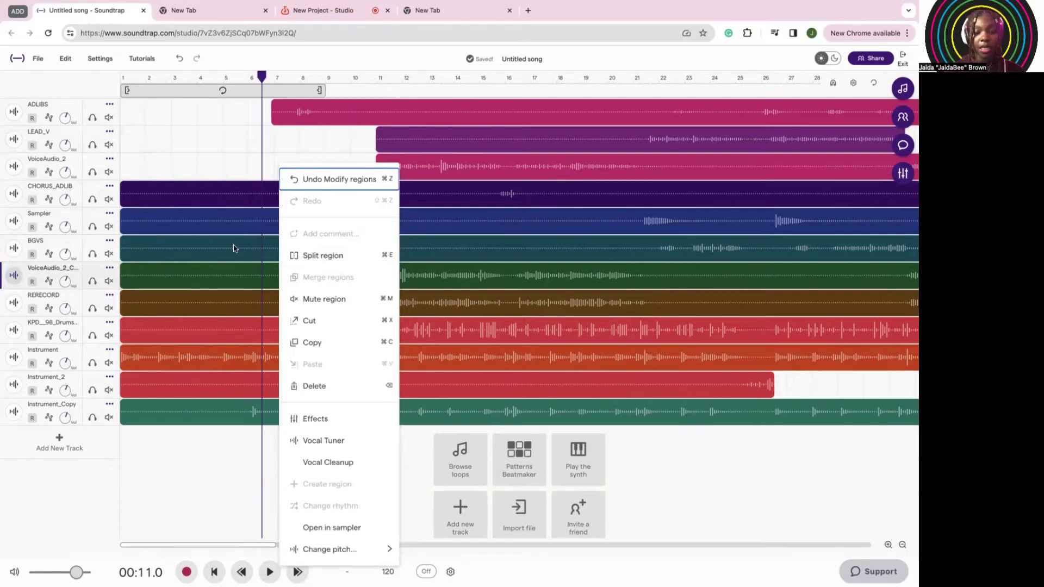
pyautogui.click(368, 257)
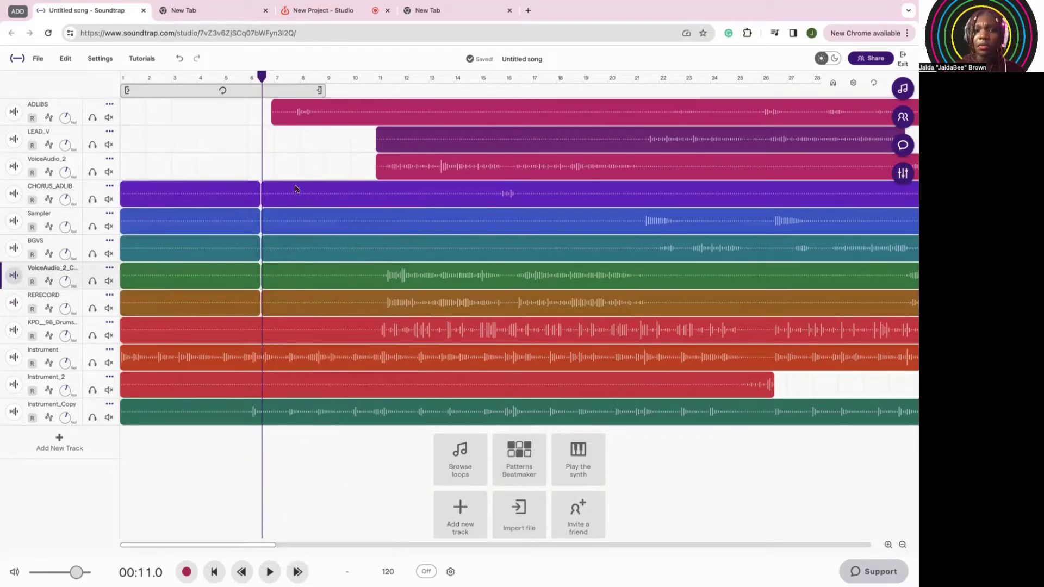
pyautogui.moveTo(216, 164); pyautogui.dragTo(216, 303)
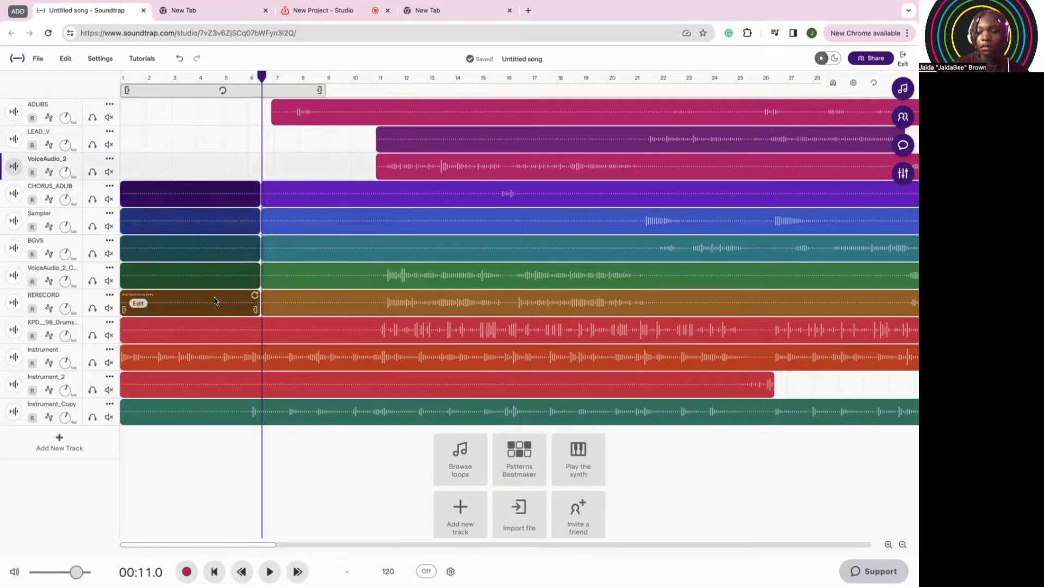
pyautogui.press('Delete')
# - Split again at bar 11 and delete the silent pieces before it, including the drums' empty start
pyautogui.click(379, 78)
pyautogui.hotkey('ctrl', 'e')
pyautogui.press('Delete')
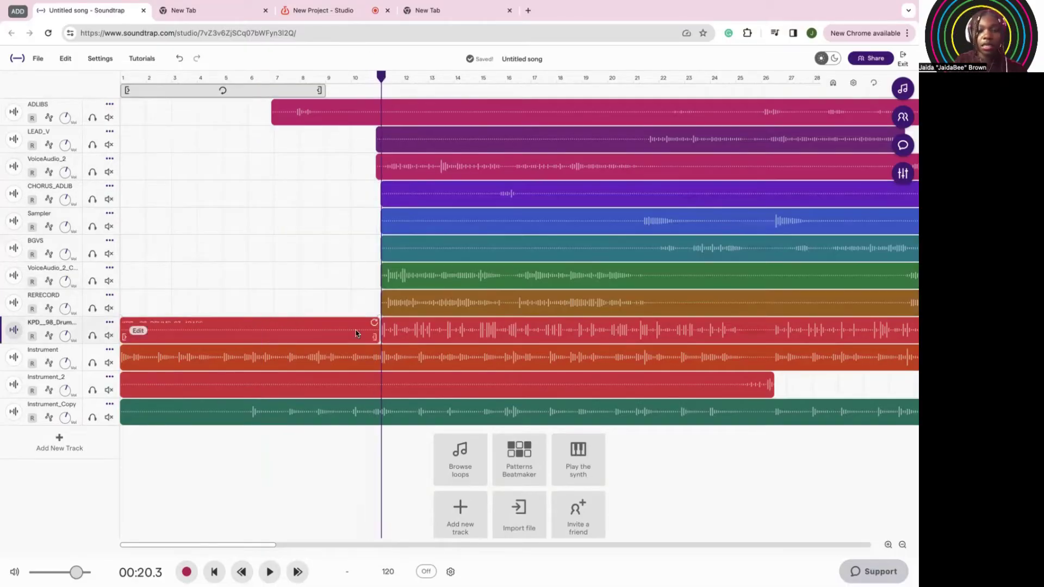
pyautogui.click(362, 331)
pyautogui.press('Delete')
pyautogui.click(358, 384)
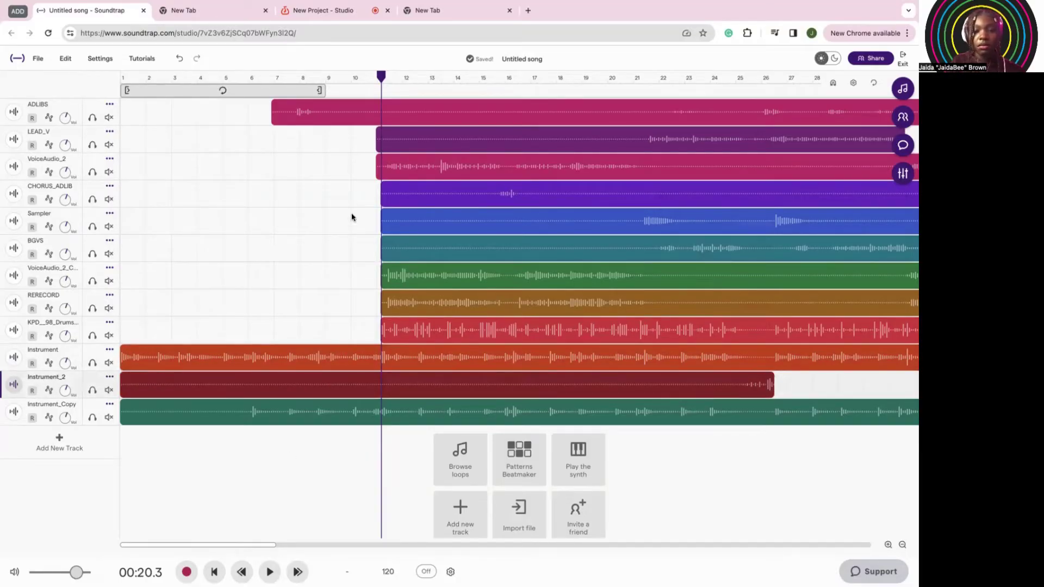
# - Cut Instrument_2 at bar 24 and remove Instrument_Copy's silent opening, deleting the unwanted pieces
pyautogui.moveTo(381, 76); pyautogui.dragTo(721, 173)
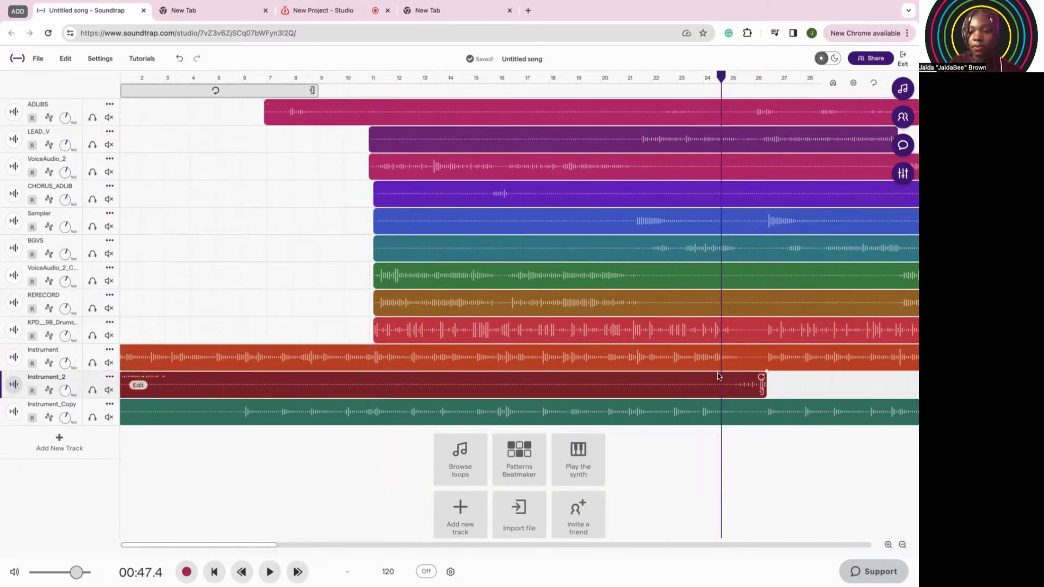
pyautogui.hotkey('ctrl', 'e')
pyautogui.click(662, 386)
pyautogui.press('Delete')
pyautogui.click(242, 411)
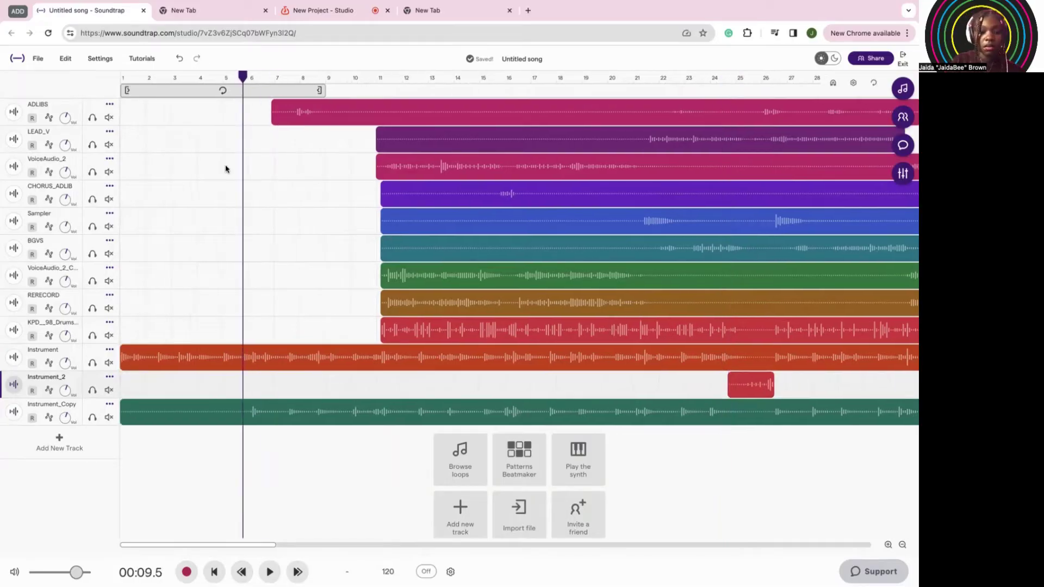
pyautogui.hotkey('ctrl', 'e')
pyautogui.click(180, 412)
pyautogui.press('Delete')
# - Chop ADLIBS into separate clips, deleting its silent stretches around bar 24
pyautogui.moveTo(356, 82); pyautogui.dragTo(324, 83)
pyautogui.hotkey('ctrl', 'e')
pyautogui.press('Delete')
pyautogui.hscroll(3, 324, 83)
pyautogui.click(633, 77)
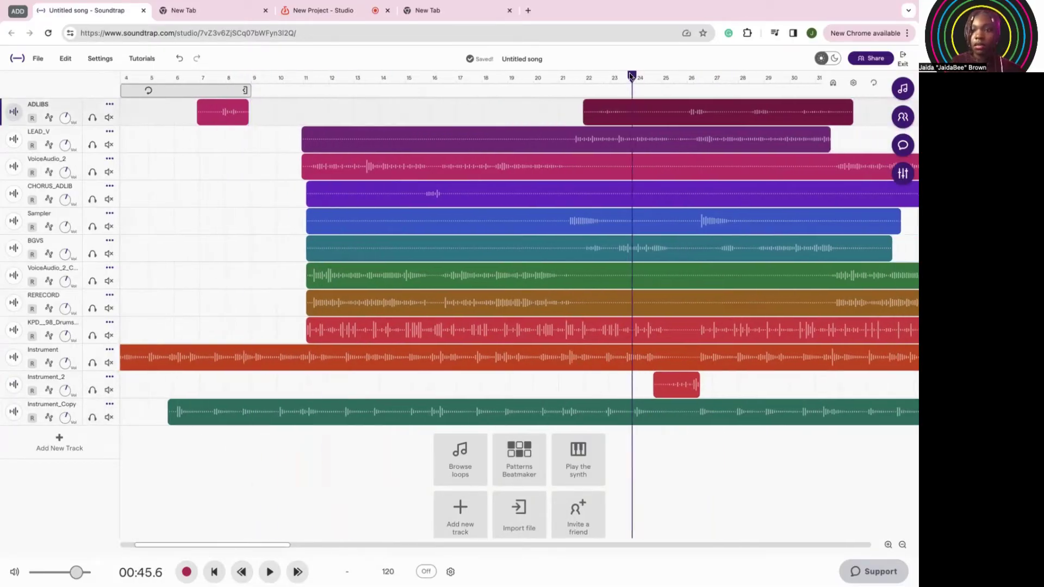
pyautogui.hotkey('ctrl', 'e')
pyautogui.click(677, 78)
pyautogui.hotkey('ctrl', 'e')
pyautogui.click(655, 112)
pyautogui.press('Delete')
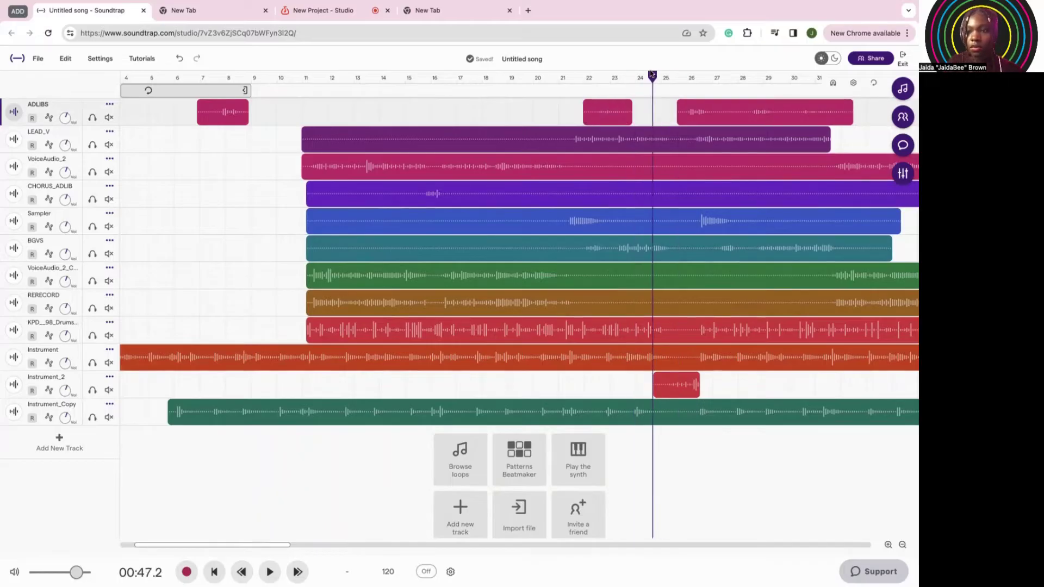
pyautogui.click(744, 78)
pyautogui.hotkey('ctrl', 'e')
pyautogui.press('Delete')
pyautogui.hscroll(2, 705, 81)
# - Split LEAD_V at bar 21 and delete its silent left piece
pyautogui.click(706, 81)
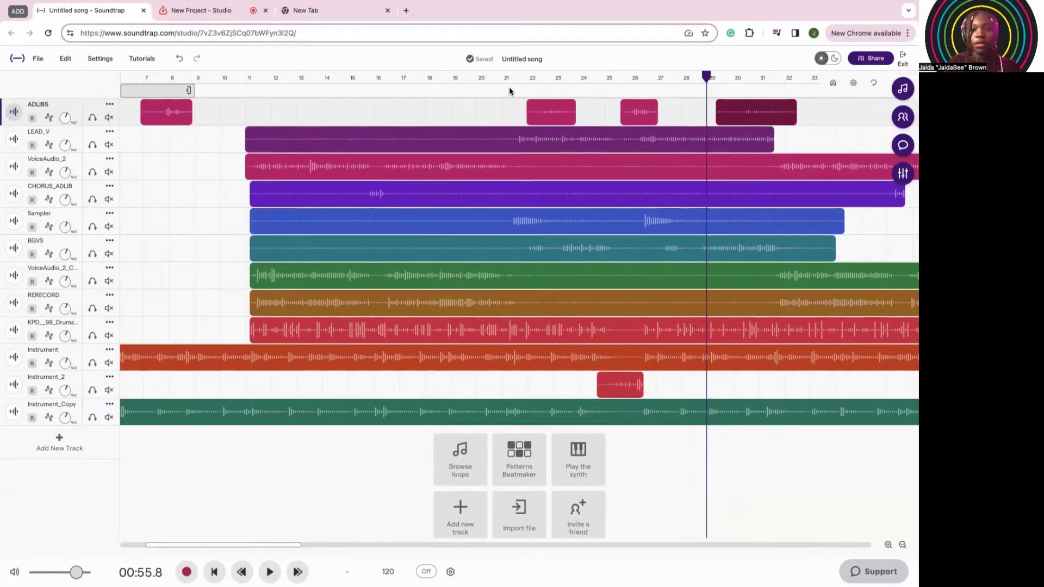
pyautogui.click(513, 82)
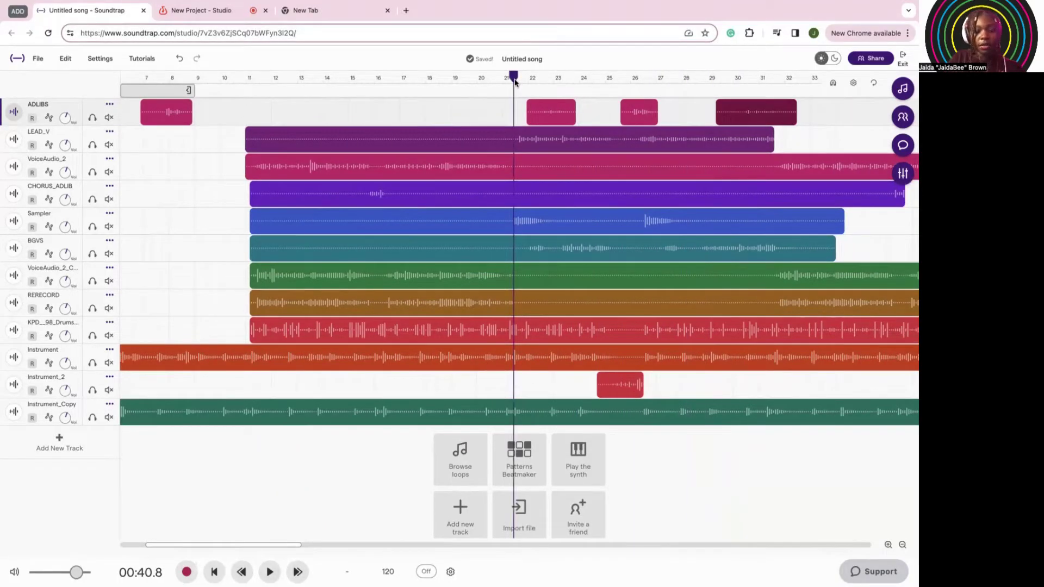
pyautogui.click(490, 135)
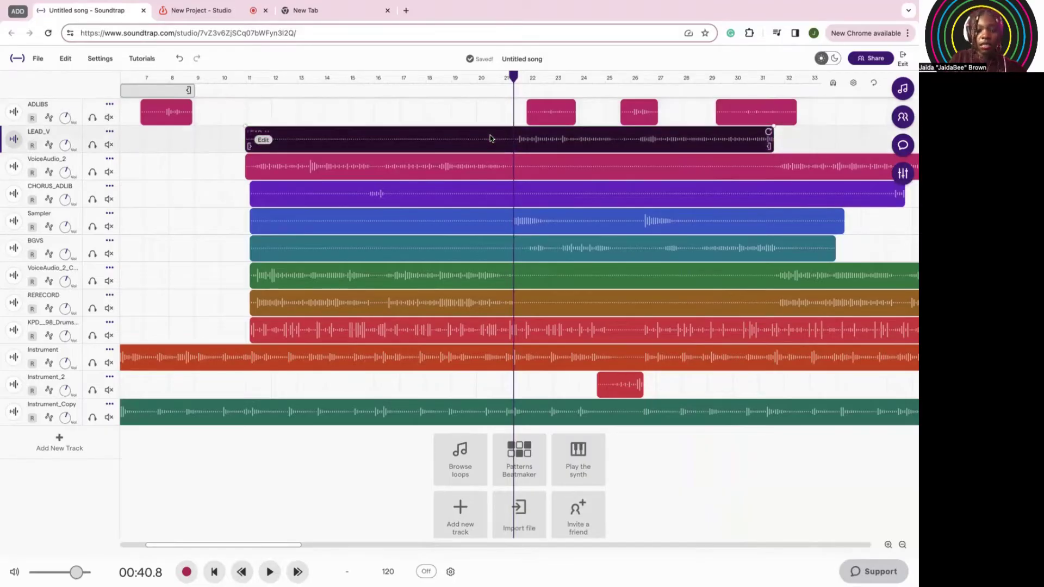
pyautogui.hotkey('ctrl', 'e')
pyautogui.click(471, 137)
pyautogui.press('Delete')
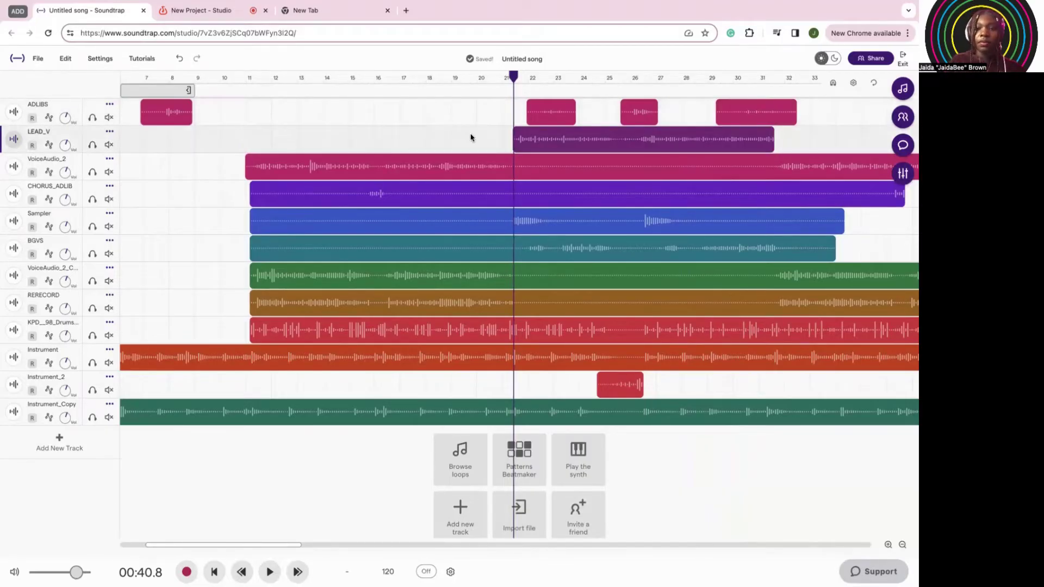
# - Split CHORUS_ADLIB just before its sound near bar 15.8 and delete the empty left piece
pyautogui.click(473, 198)
pyautogui.click(373, 90)
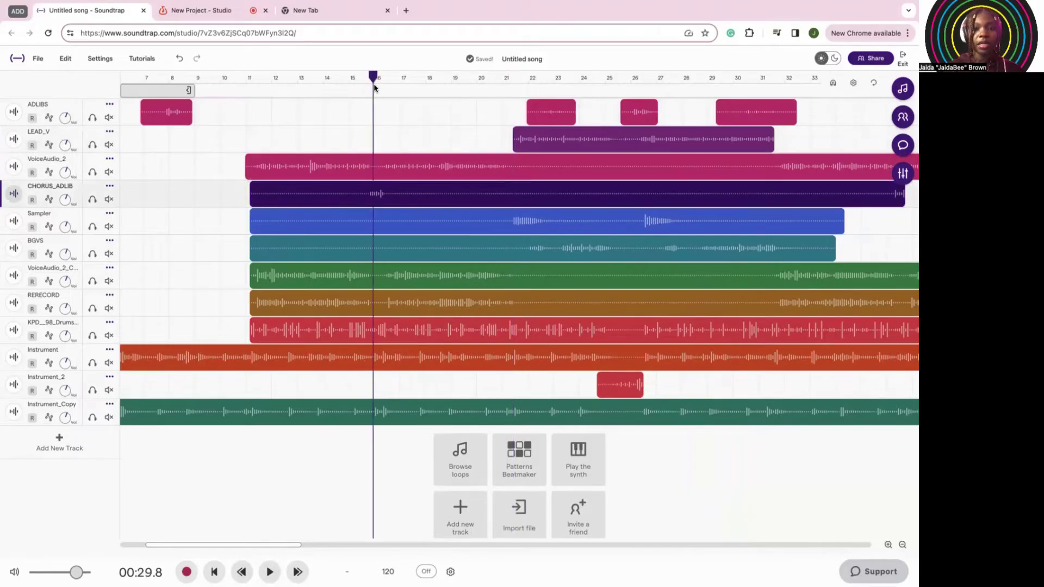
pyautogui.moveTo(375, 88); pyautogui.dragTo(363, 82)
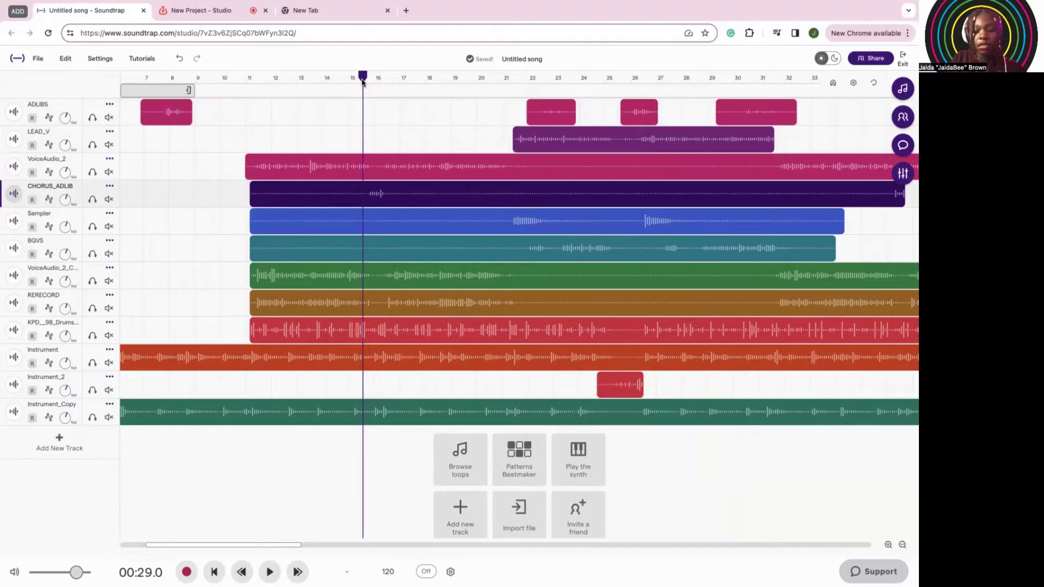
pyautogui.hotkey('ctrl', 'e')
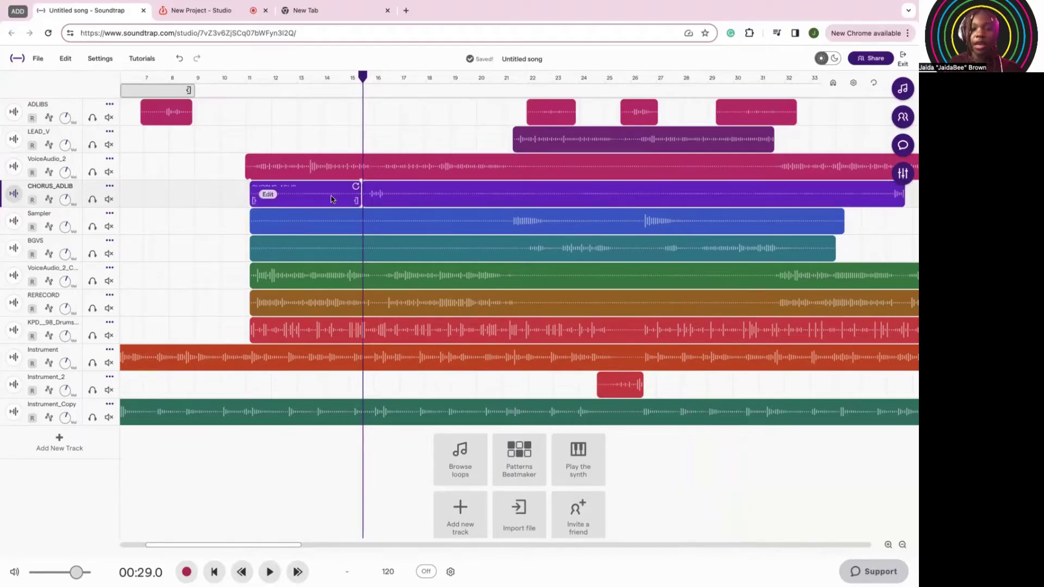
pyautogui.click(283, 194)
pyautogui.press('Delete')
# - Play back from around bar 17.6 to find where the adlib ends
pyautogui.click(445, 93)
pyautogui.moveTo(422, 92); pyautogui.dragTo(418, 91)
pyautogui.click(426, 195)
pyautogui.click(412, 160)
pyautogui.press('space')
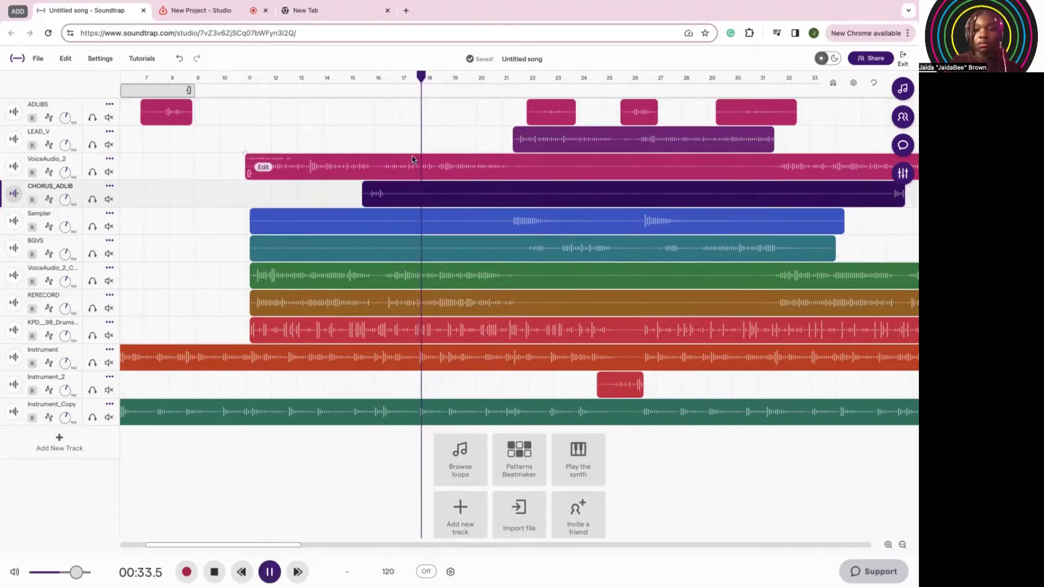
pyautogui.press('space')
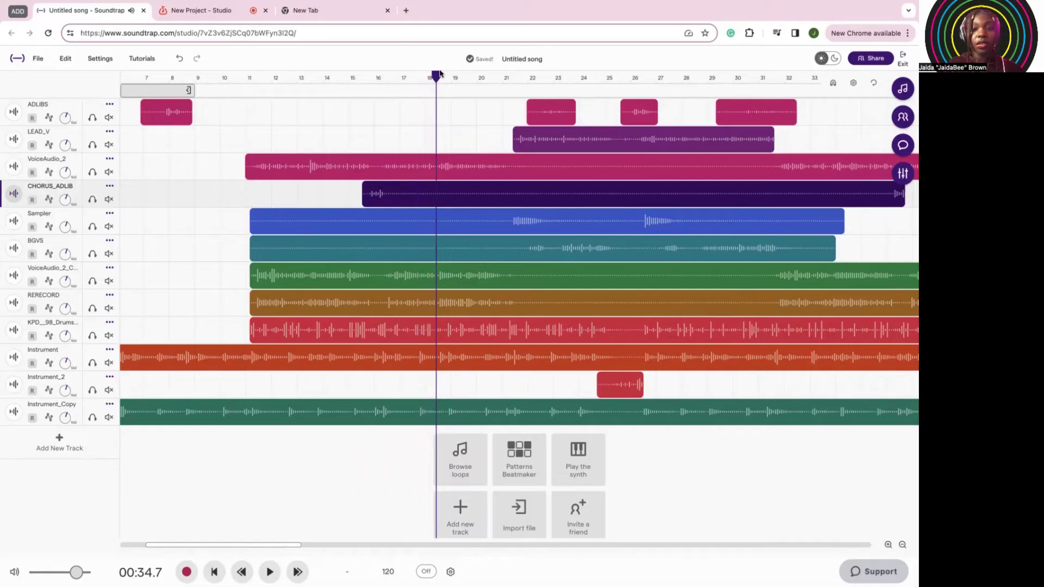
# - Split CHORUS_ADLIB at bar 17 and delete its right-hand part
pyautogui.moveTo(436, 76); pyautogui.dragTo(409, 76)
pyautogui.click(423, 185)
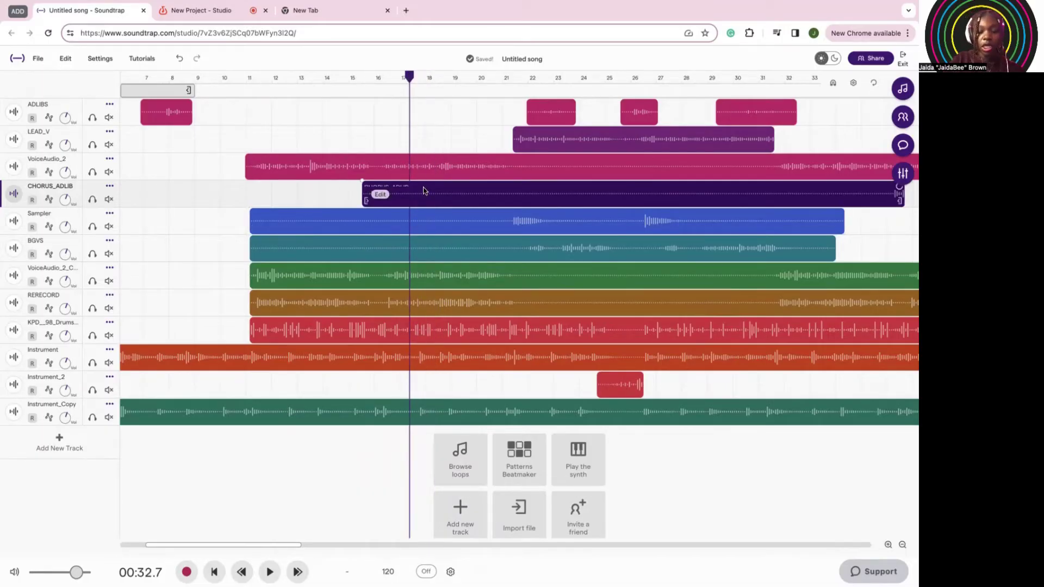
pyautogui.hotkey('ctrl', 'e')
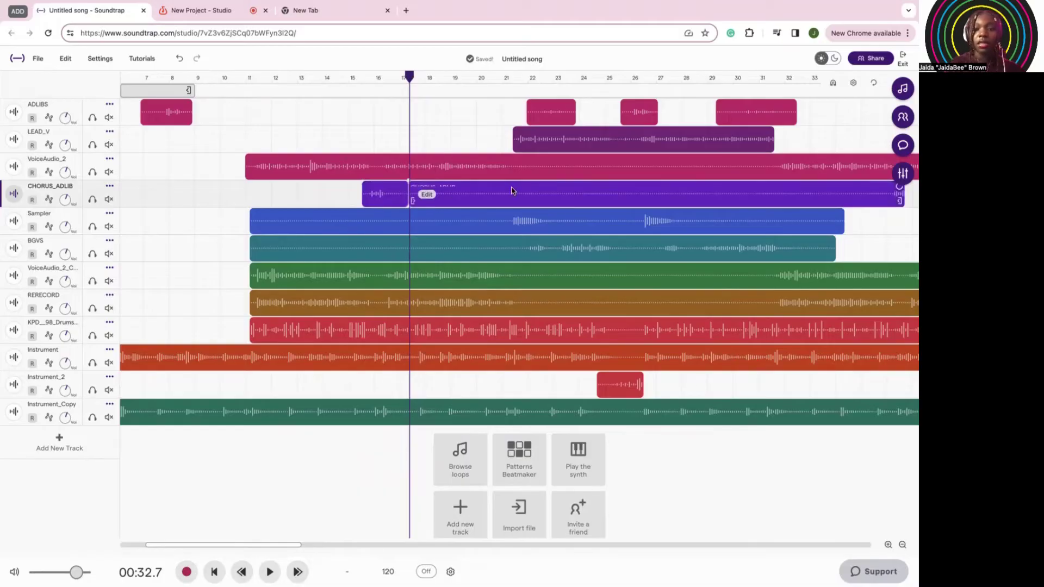
pyautogui.press('Delete')
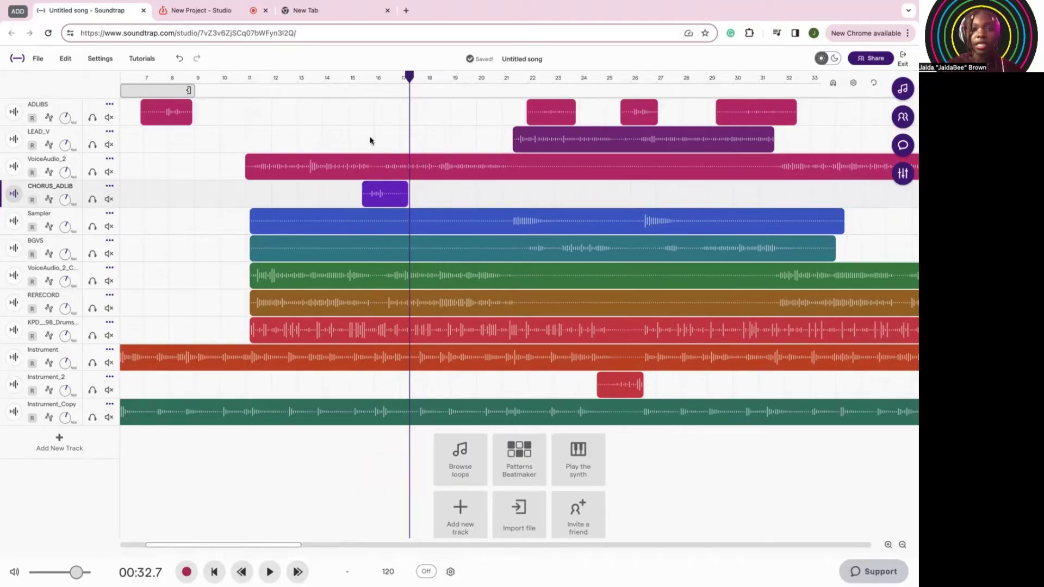
pyautogui.click(331, 160)
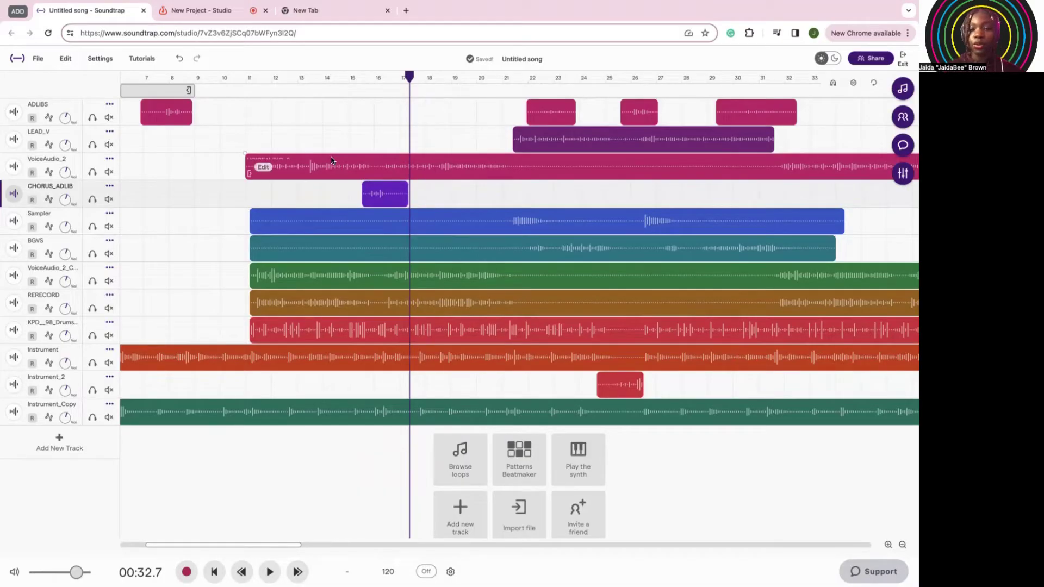
pyautogui.click(359, 132)
# - Select the Sampler clip and set the playhead to bar 21, undoing an accidental deletion
pyautogui.moveTo(412, 76); pyautogui.dragTo(271, 117)
pyautogui.click(353, 223)
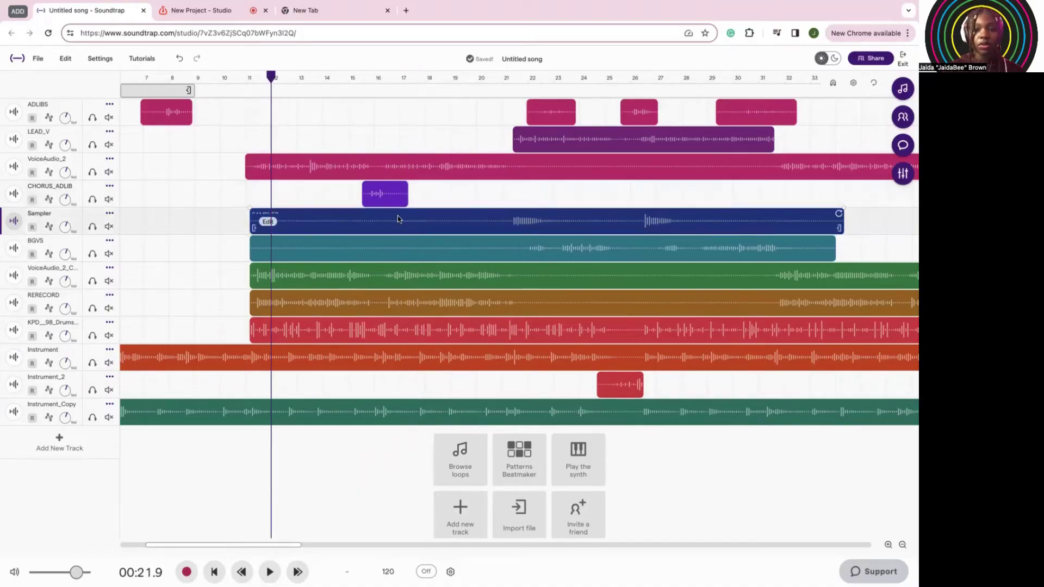
pyautogui.click(501, 79)
pyautogui.press('Delete')
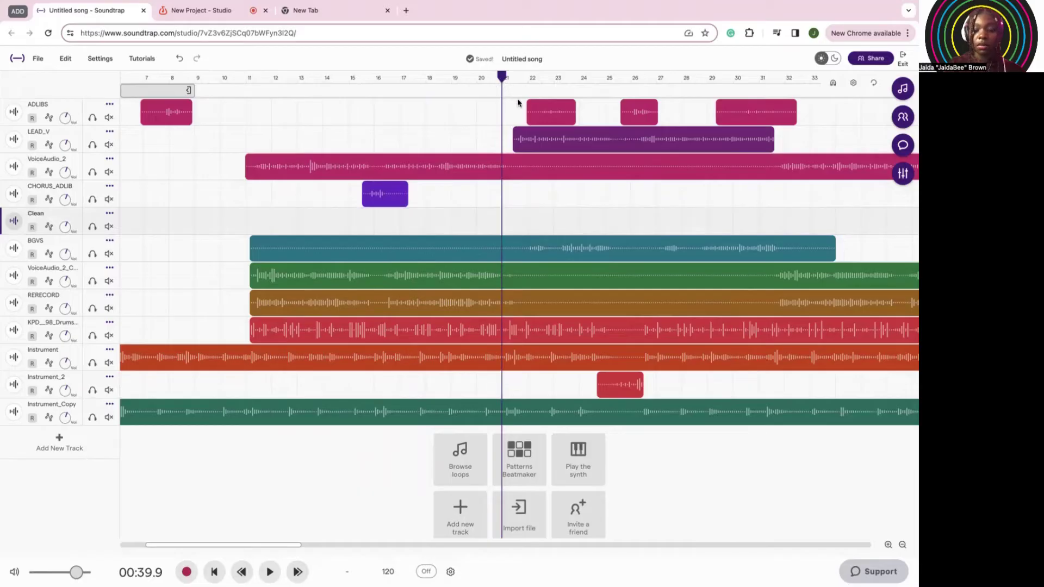
pyautogui.hotkey('ctrl', 'z')
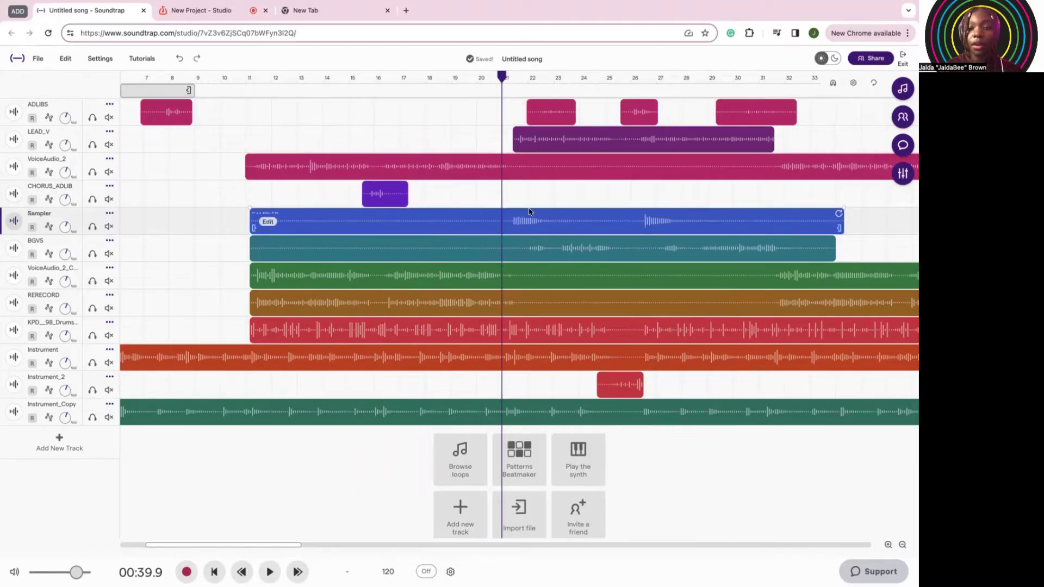
# - Solo Sampler, split it at bar 26, and trim the silent start and end off the pieces
pyautogui.click(92, 226)
pyautogui.press('space')
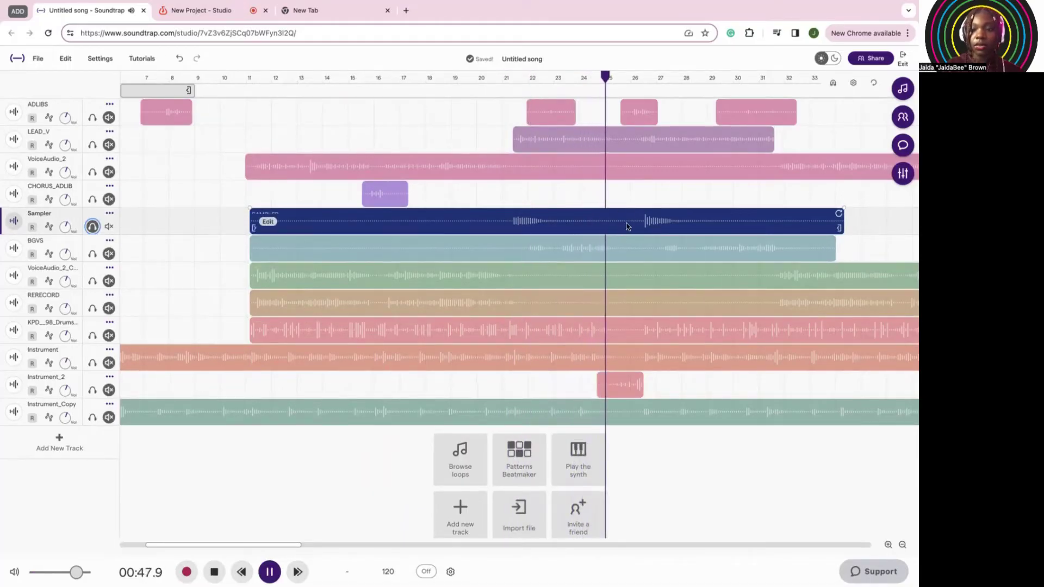
pyautogui.press('space')
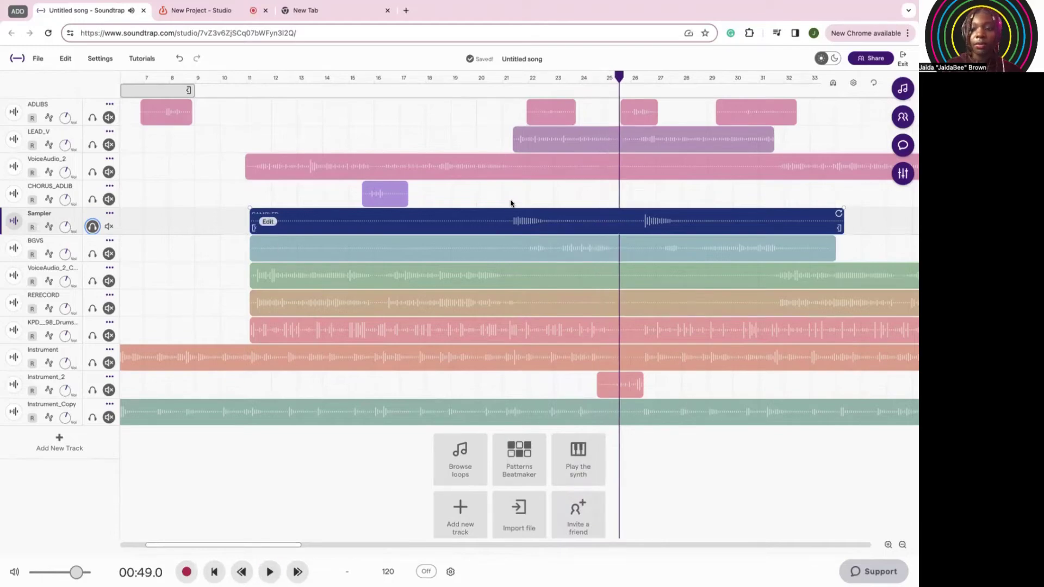
pyautogui.moveTo(625, 90); pyautogui.dragTo(631, 89)
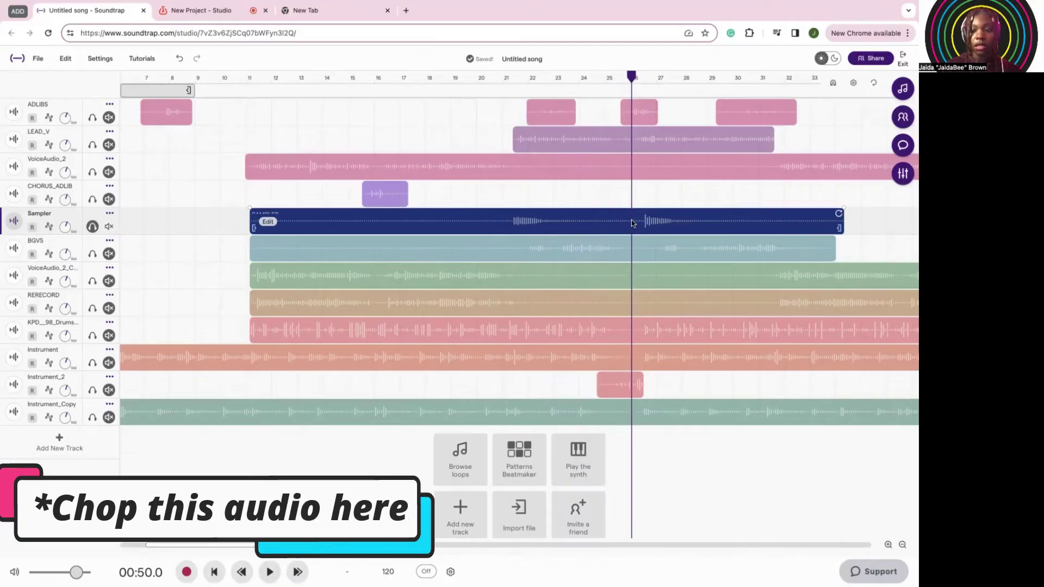
pyautogui.hotkey('ctrl', 'e')
pyautogui.moveTo(251, 226); pyautogui.dragTo(496, 226)
pyautogui.moveTo(842, 227); pyautogui.dragTo(761, 227)
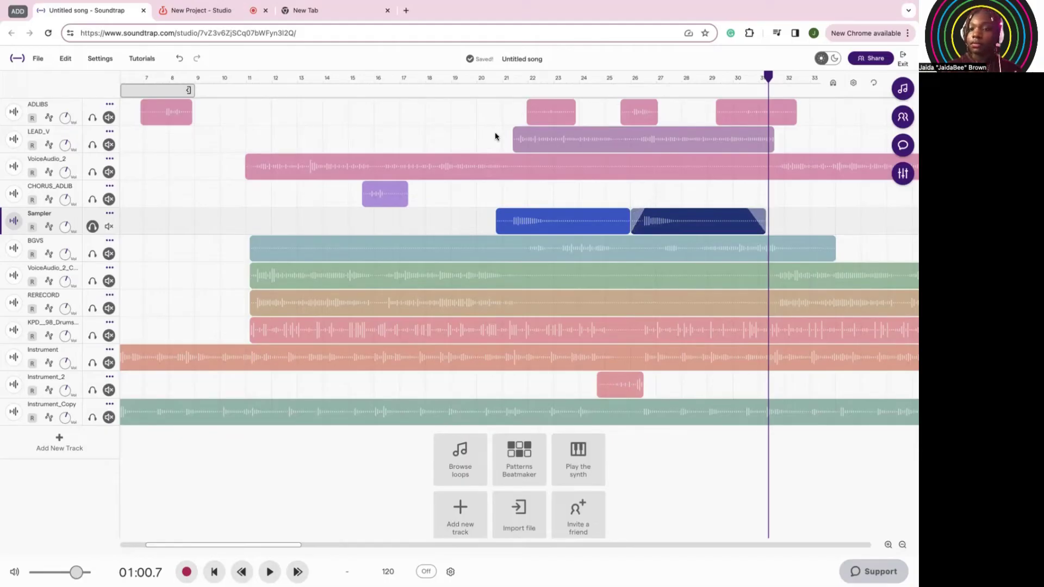
# - Unsolo the Sampler track and play the whole arrangement from the song start
pyautogui.click(92, 227)
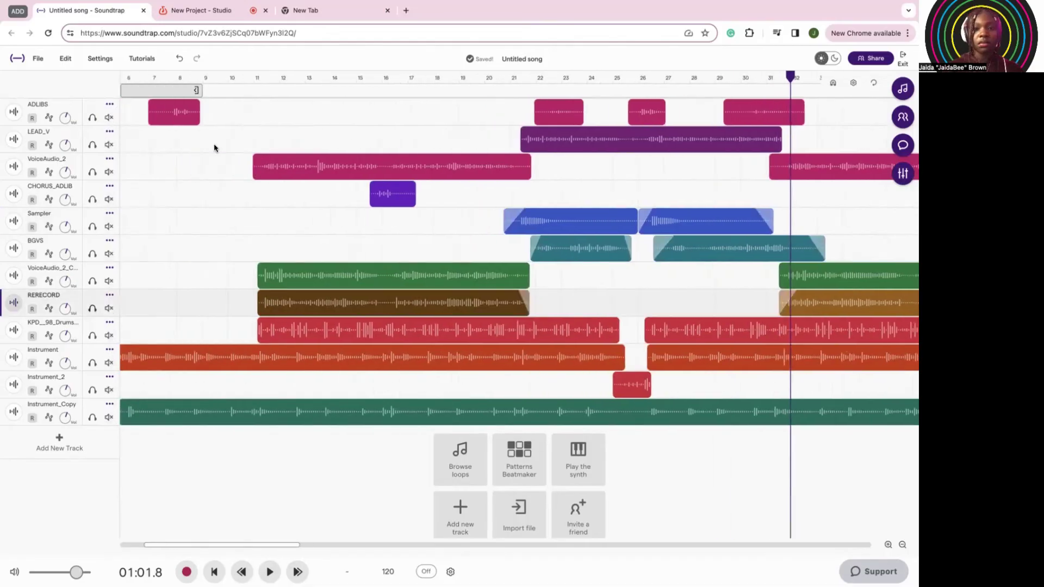
pyautogui.hscroll(-5, 213, 147)
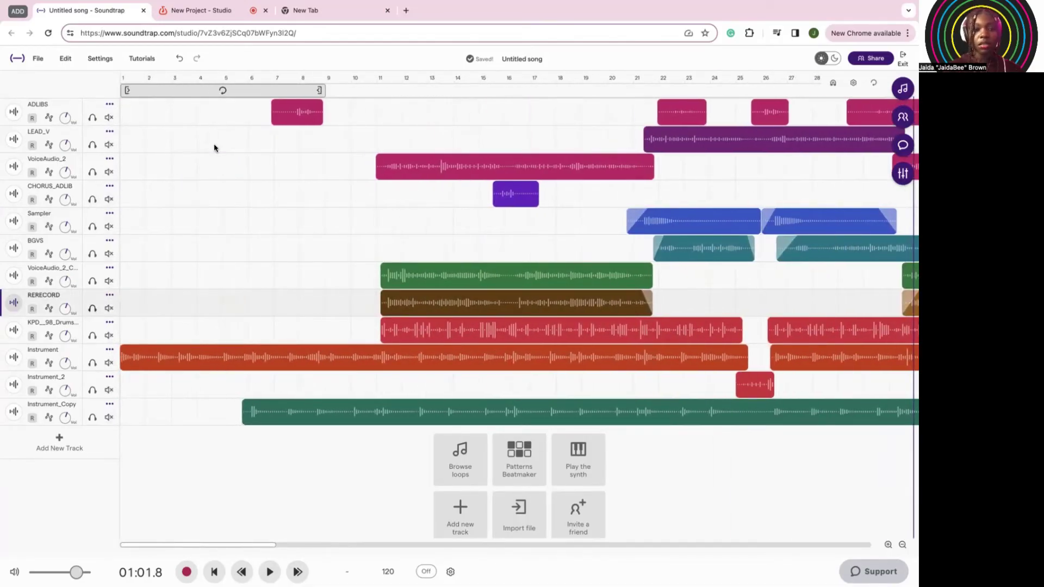
pyautogui.click(121, 79)
pyautogui.press('space')
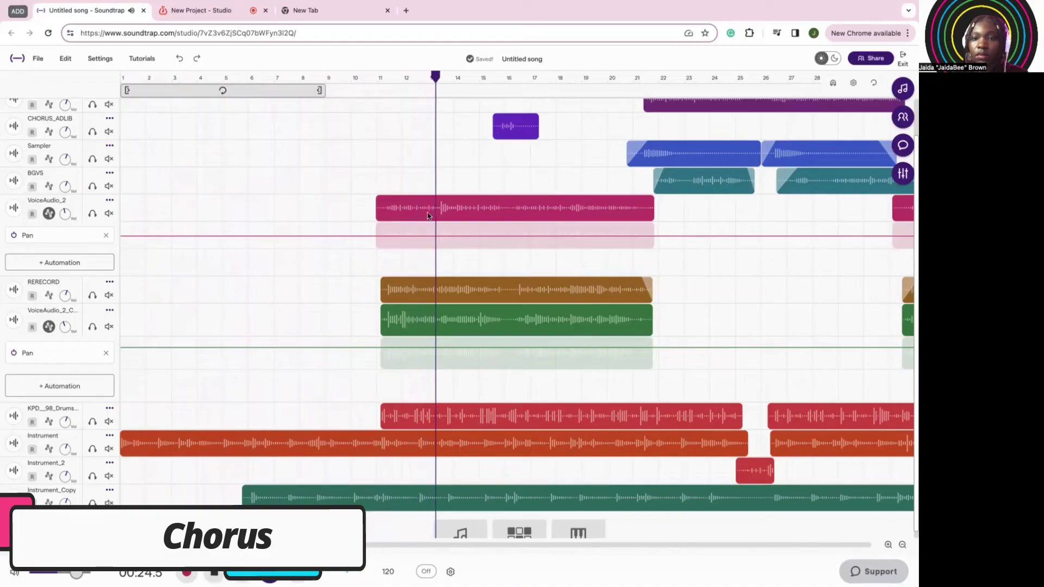
pyautogui.scroll(-1, 480, 204)
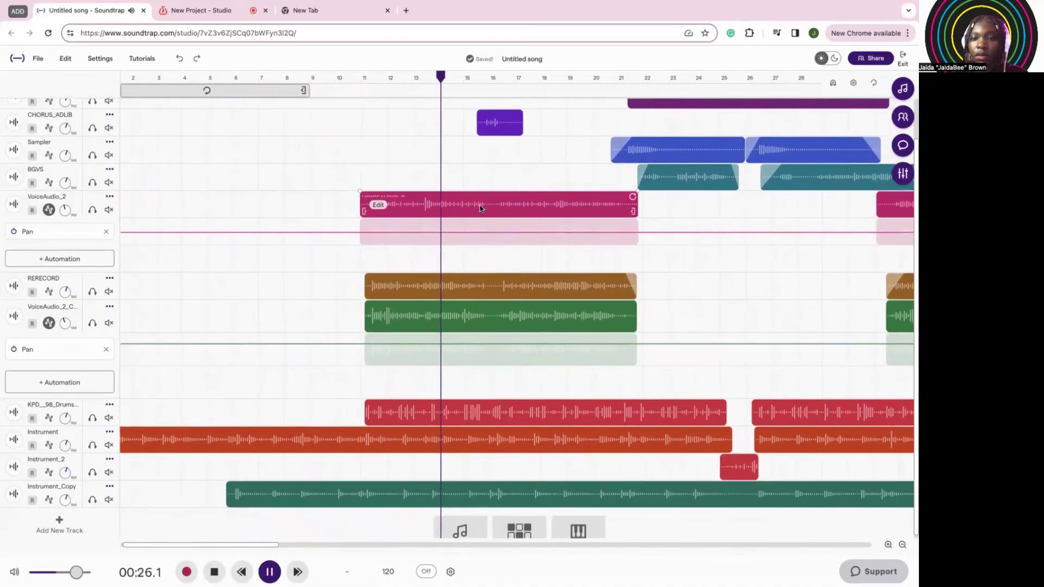
pyautogui.hscroll(1, 480, 204)
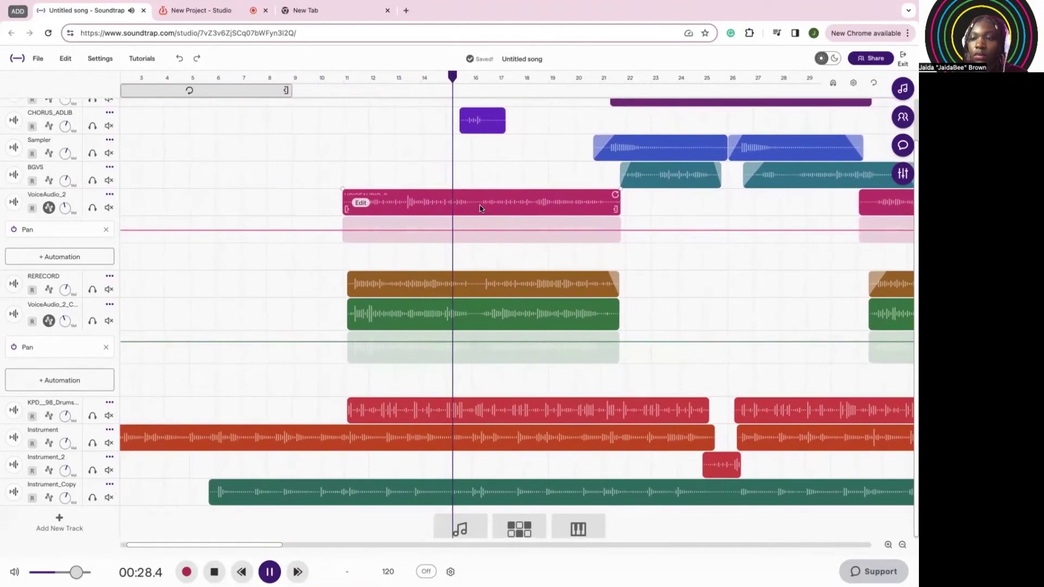
pyautogui.hscroll(4, 479, 205)
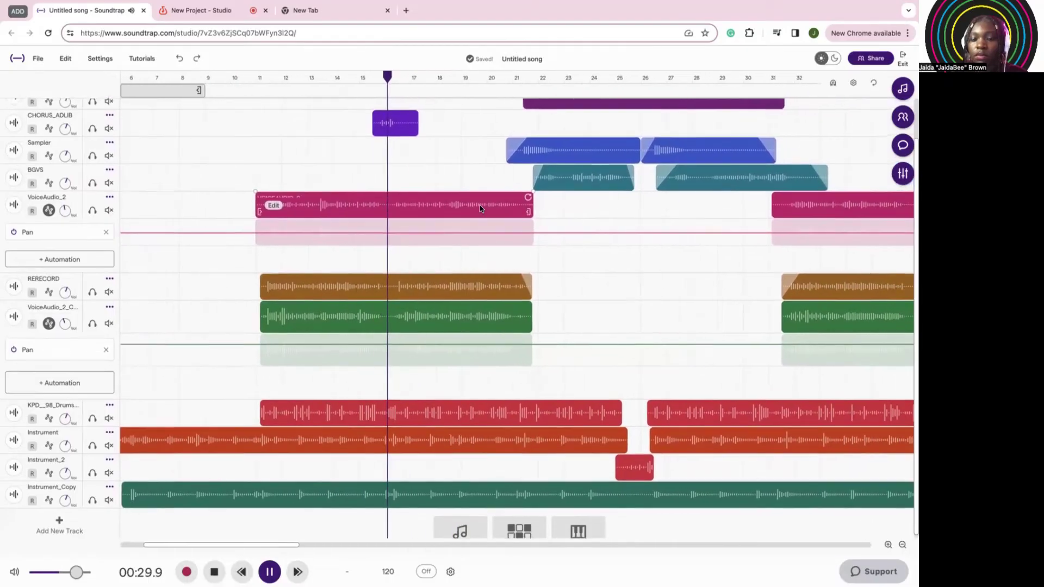
pyautogui.hscroll(4, 480, 208)
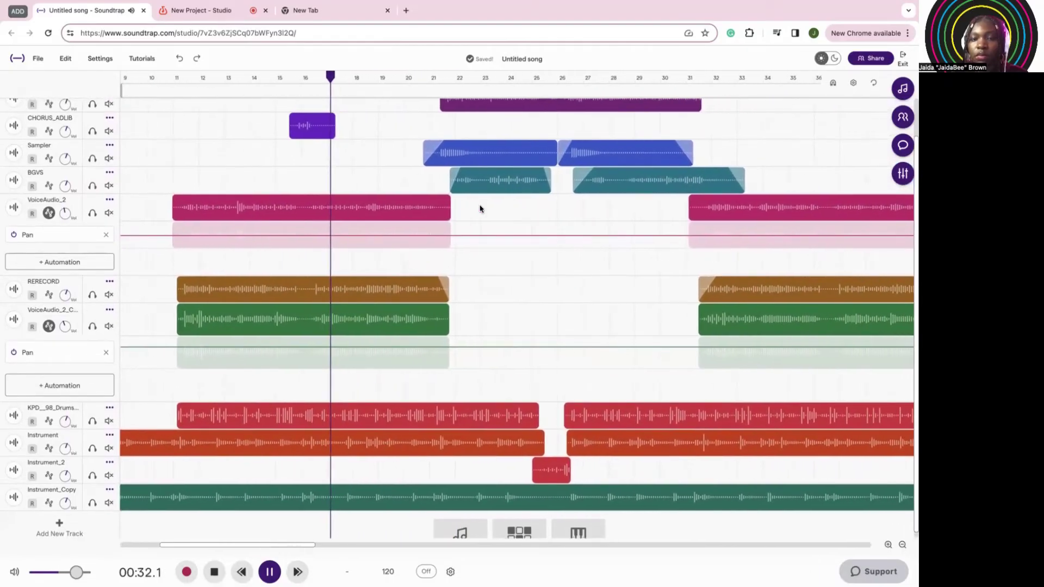
pyautogui.hscroll(2, 479, 209)
pyautogui.scroll(1, 480, 209)
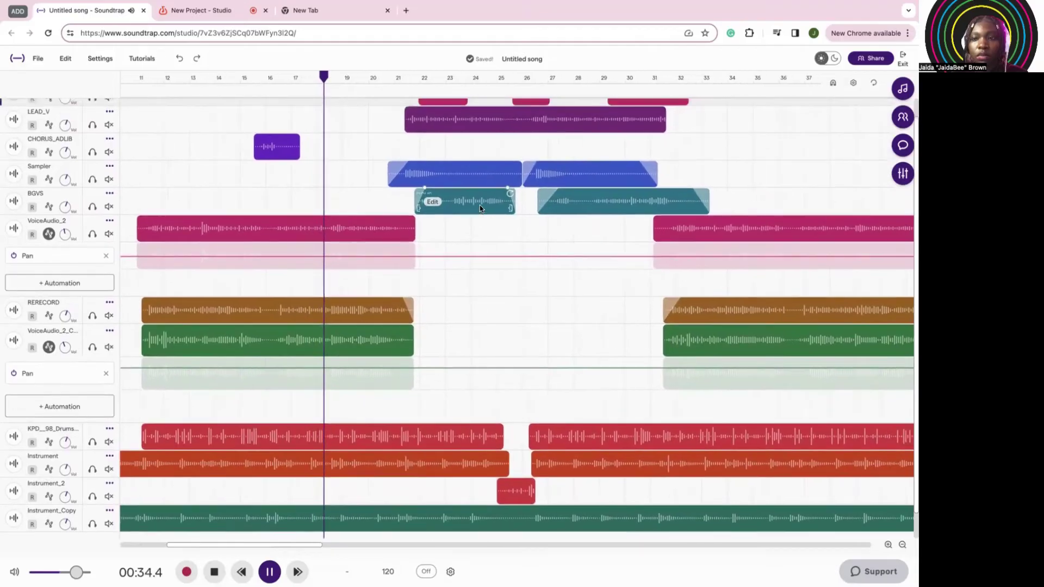
pyautogui.hscroll(2, 479, 205)
pyautogui.scroll(1, 480, 204)
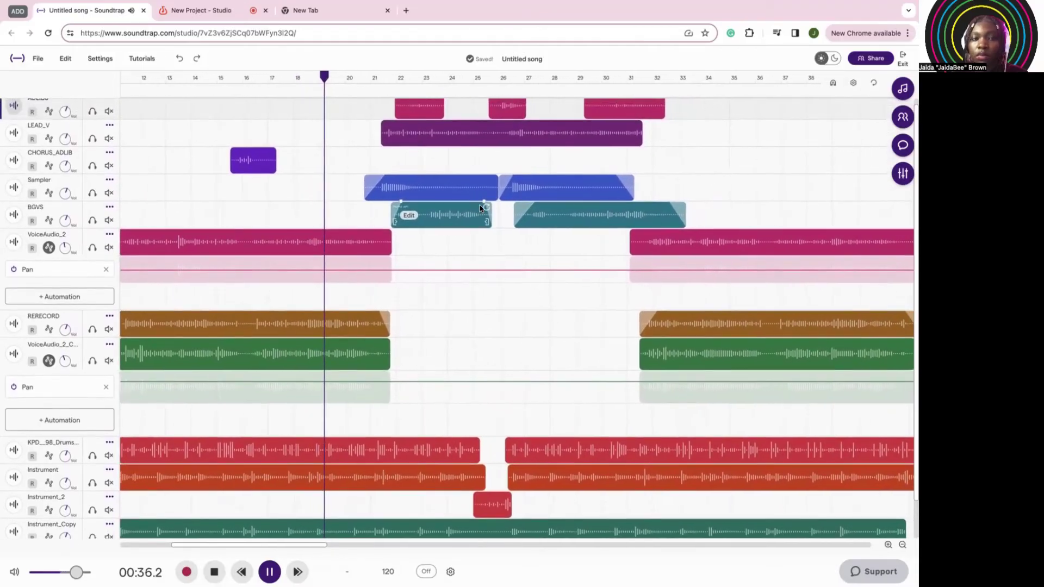
pyautogui.hscroll(1, 480, 207)
pyautogui.scroll(1, 480, 207)
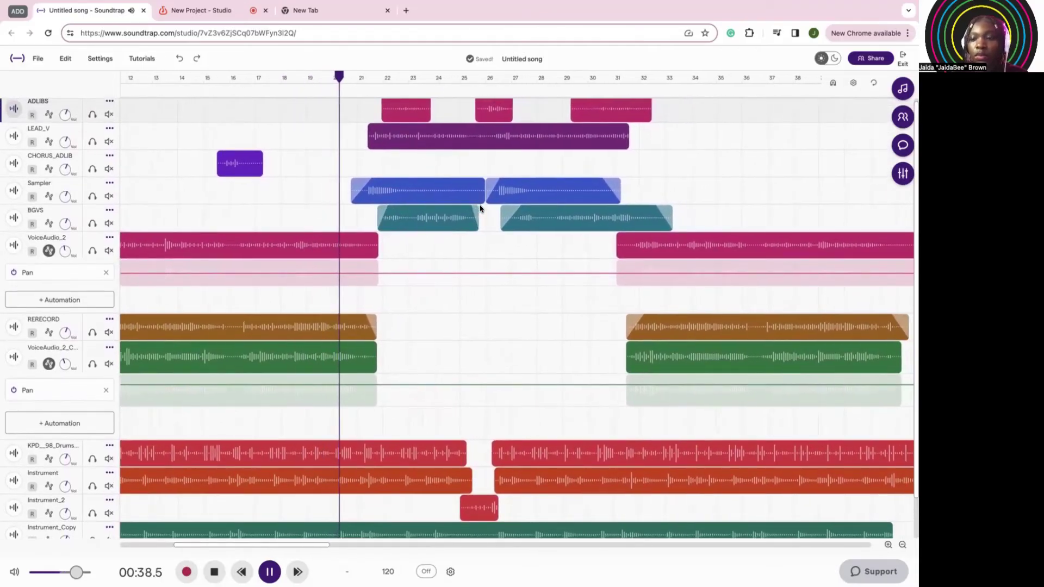
pyautogui.hscroll(2, 480, 209)
pyautogui.scroll(1, 479, 209)
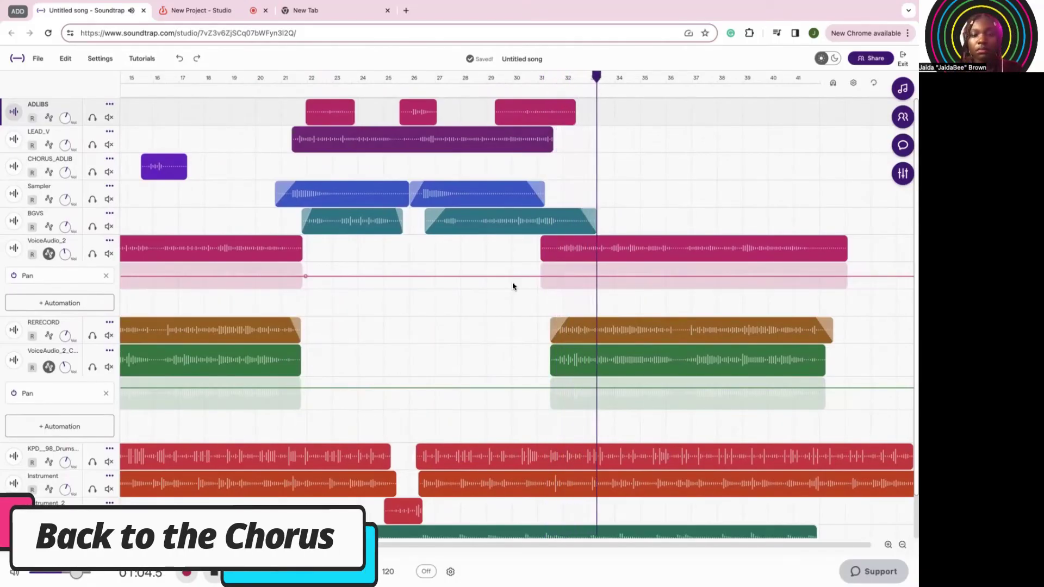
pyautogui.moveTo(538, 329)
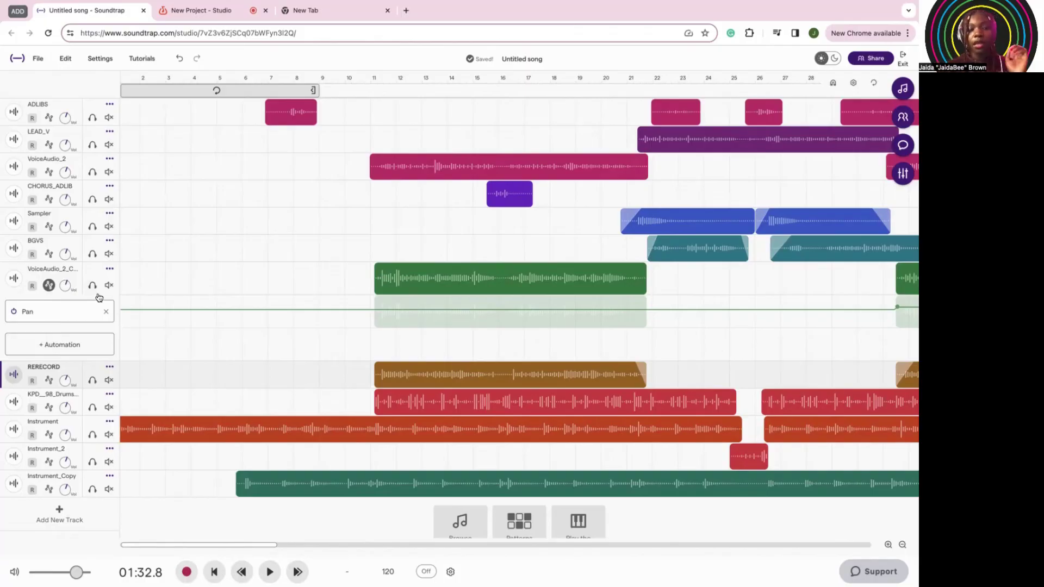
# - Drag the RERECORD track up to sit directly above the doubled VoiceAudio_2 track
pyautogui.click(88, 277)
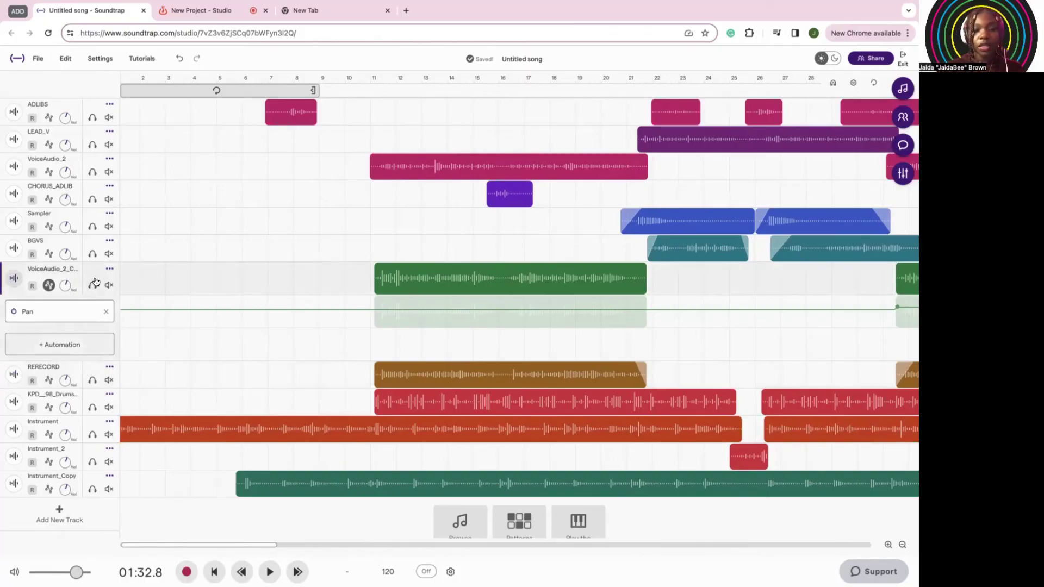
pyautogui.click(89, 371)
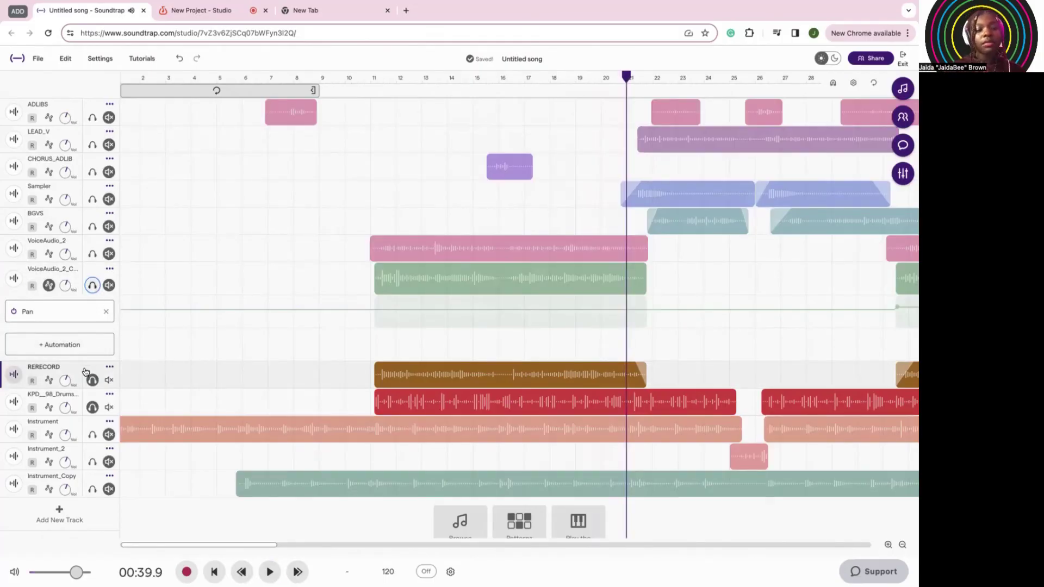
pyautogui.moveTo(86, 320); pyautogui.dragTo(98, 278)
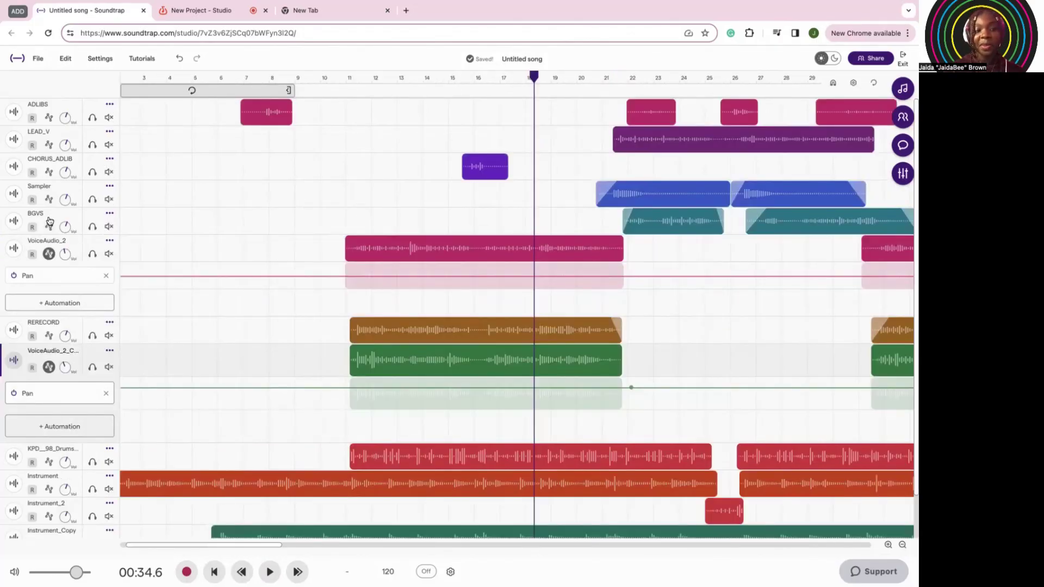
# - Show BGVS's automation and add a Pan lane from the automation type list
pyautogui.click(52, 226)
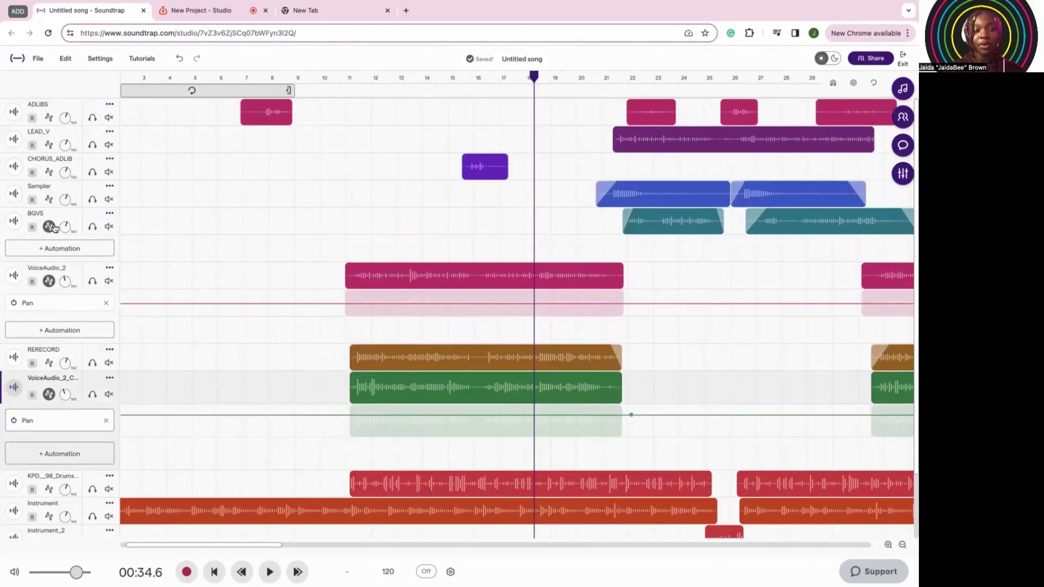
pyautogui.click(65, 252)
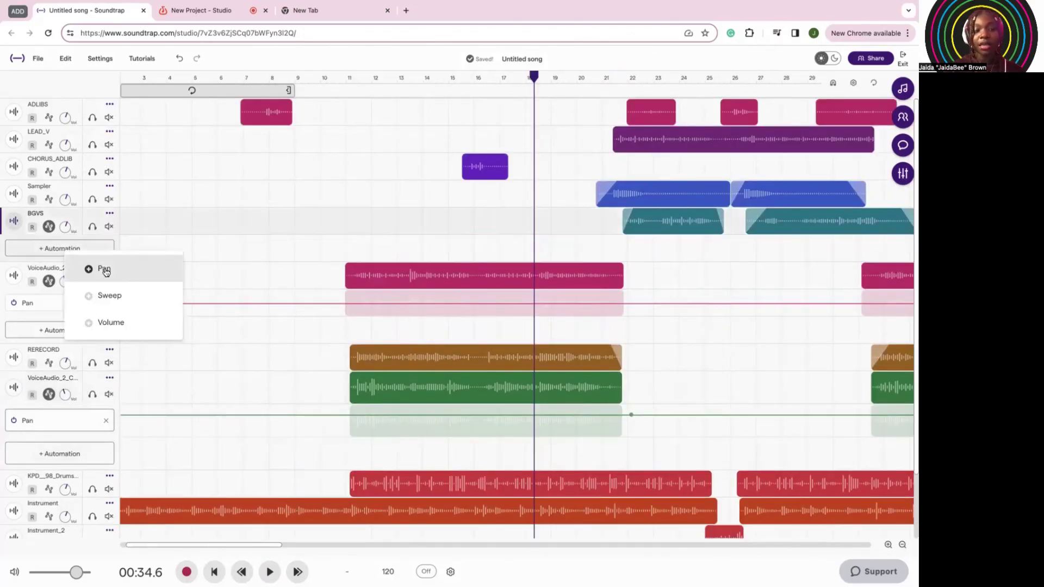
pyautogui.click(100, 269)
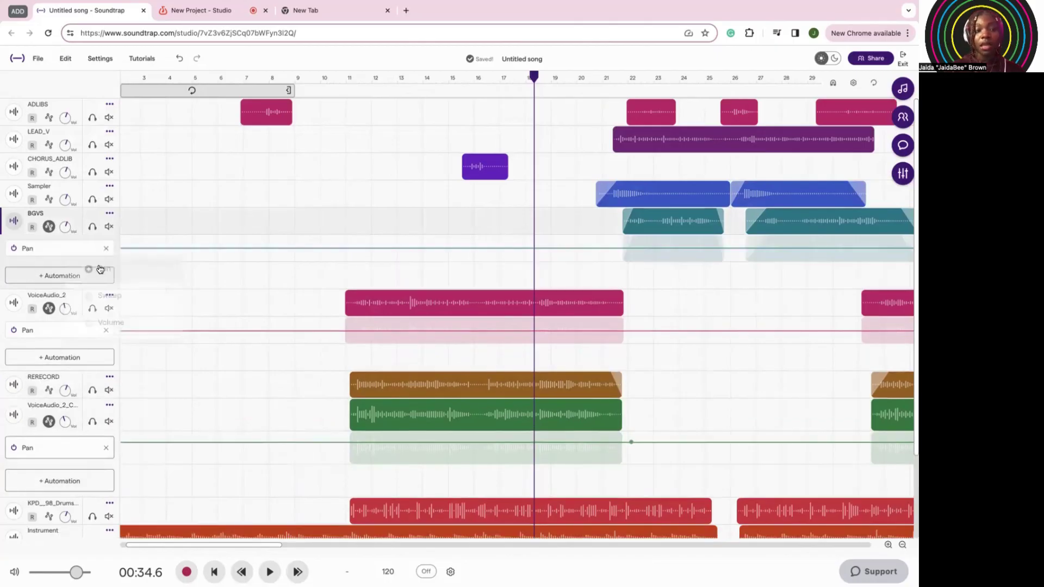